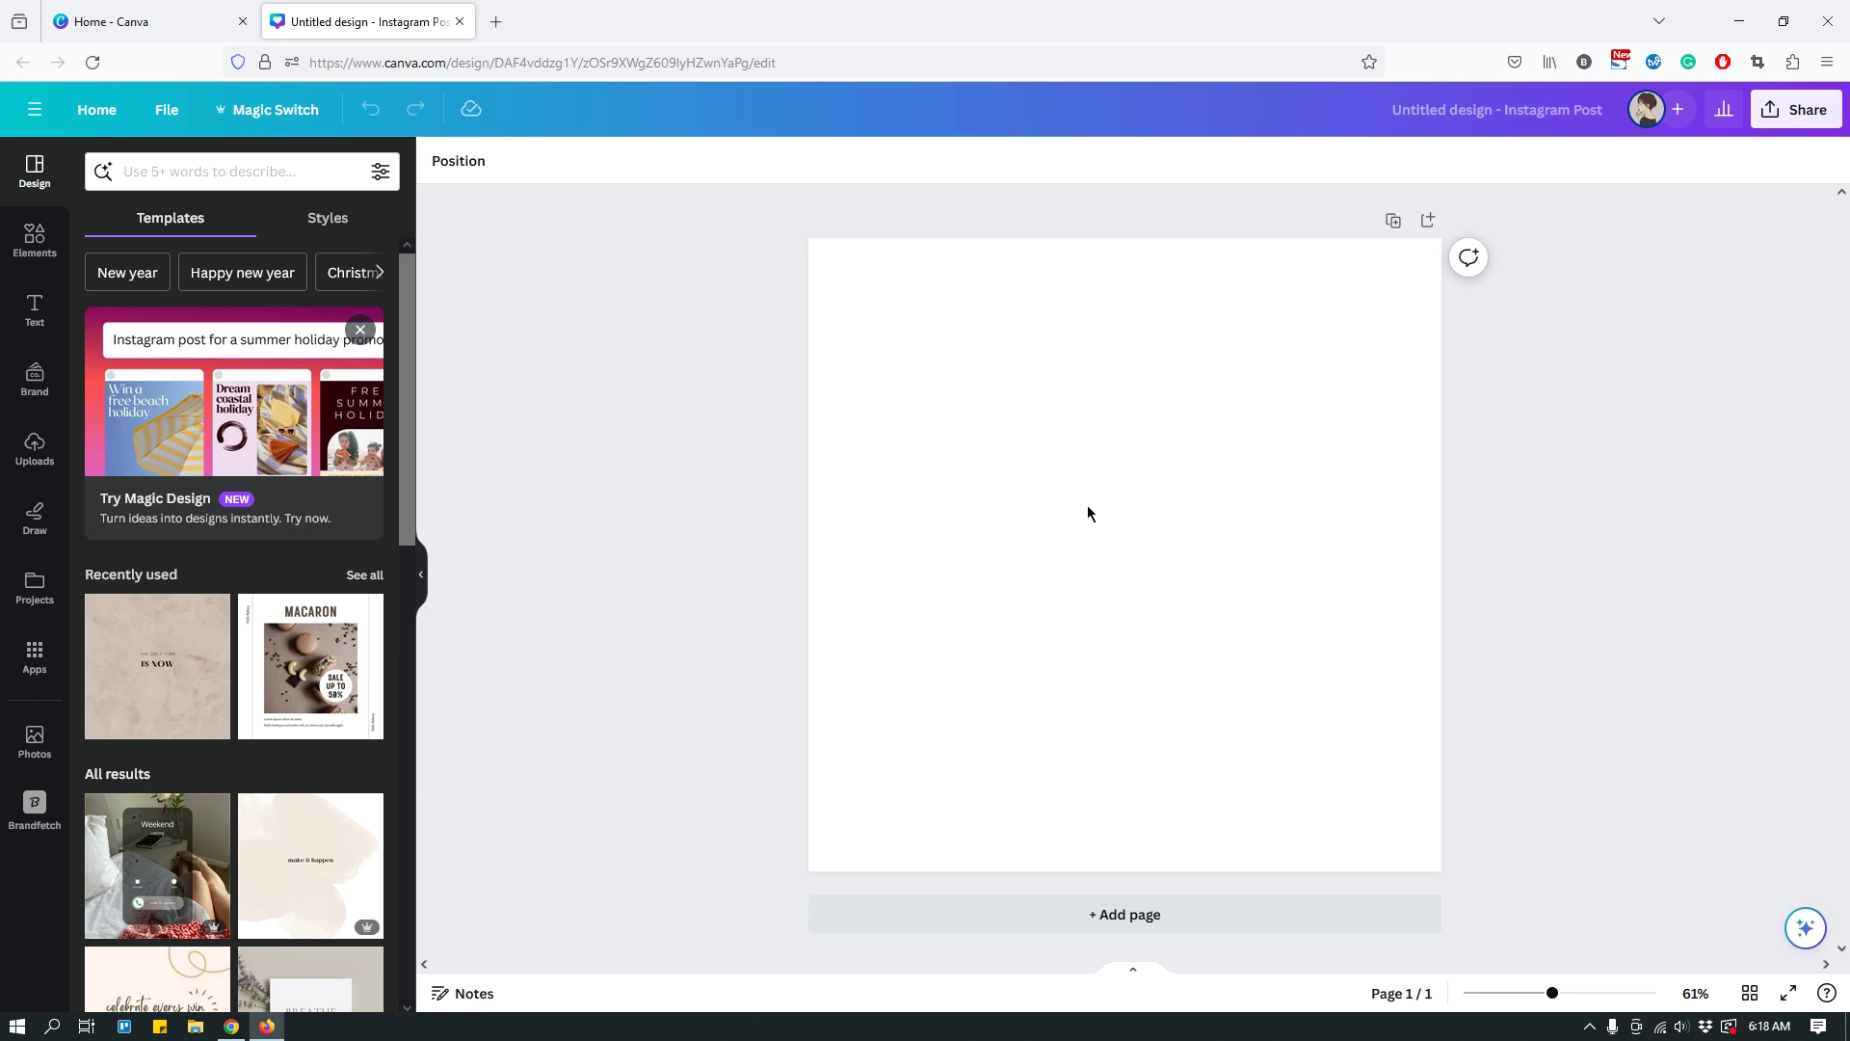
# - Select the empty Instagram post page
pyautogui.click(1162, 463)
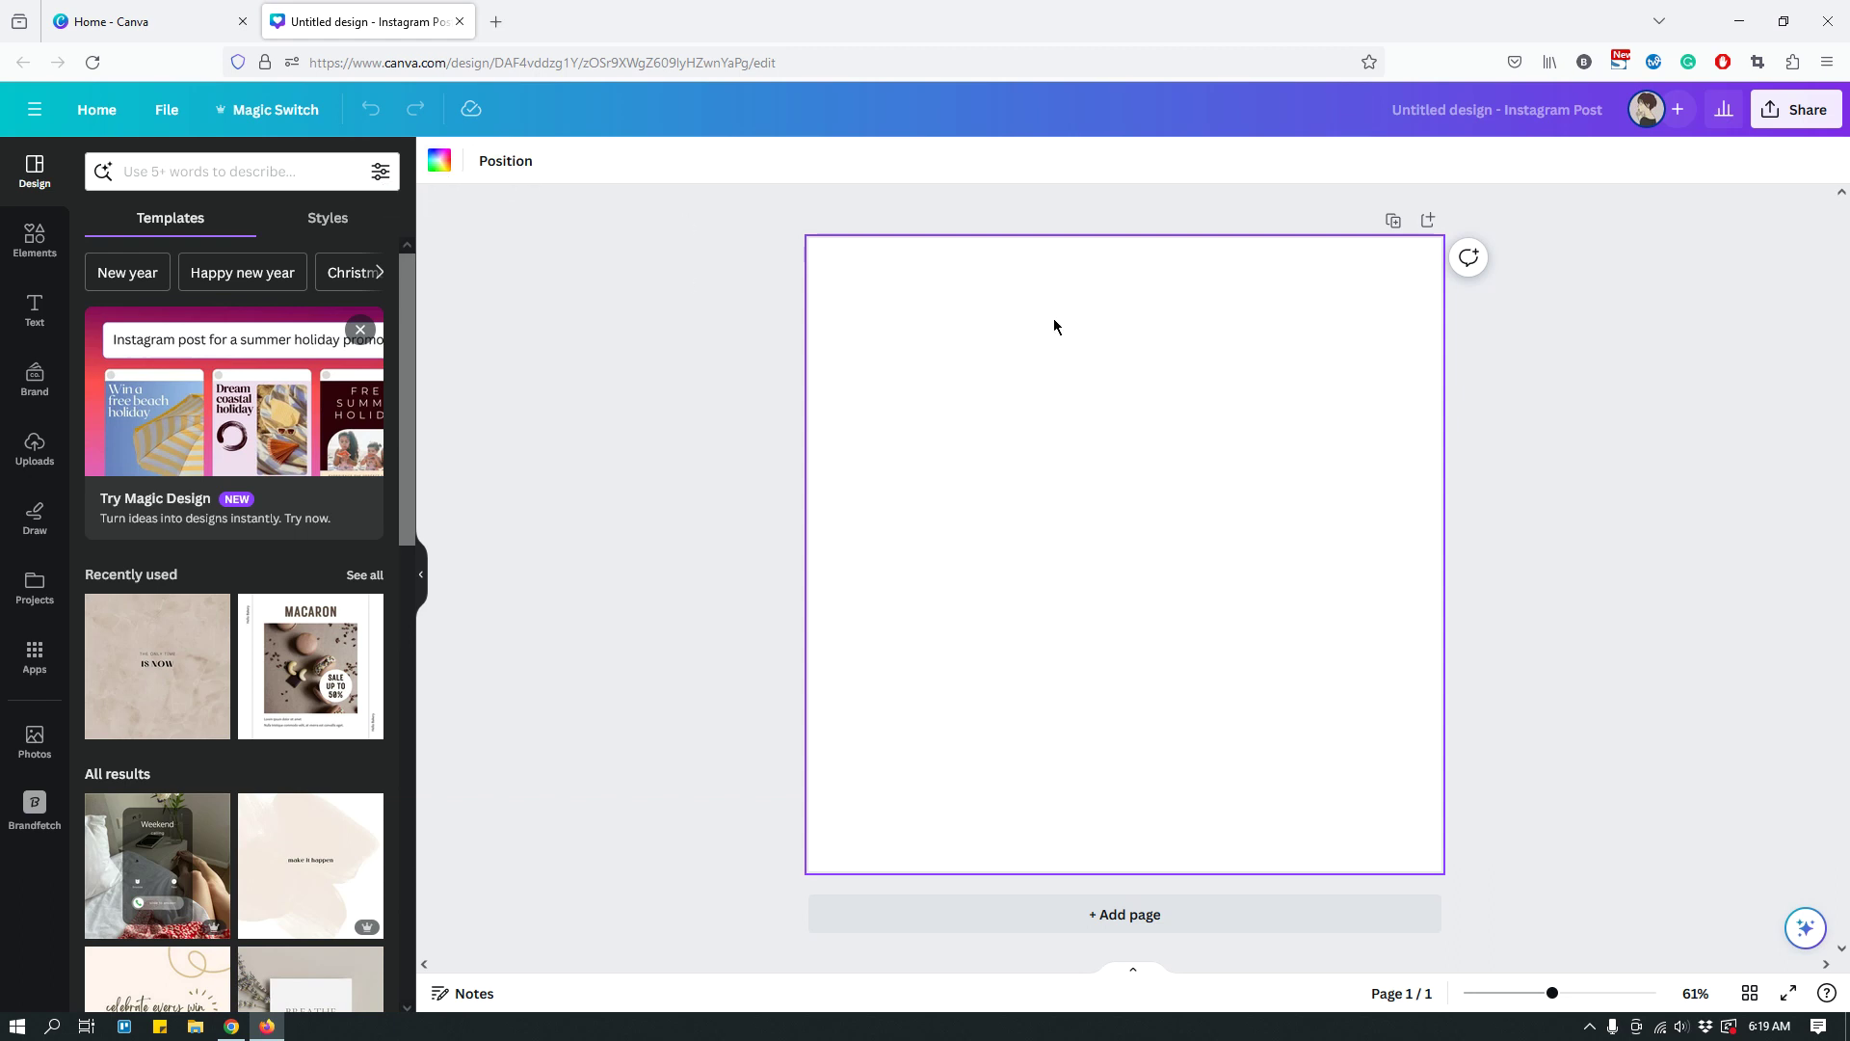
# - Switch the page background to a gradient with coral red (#DD6767) as the first colour
pyautogui.click(445, 173)
pyautogui.click(445, 172)
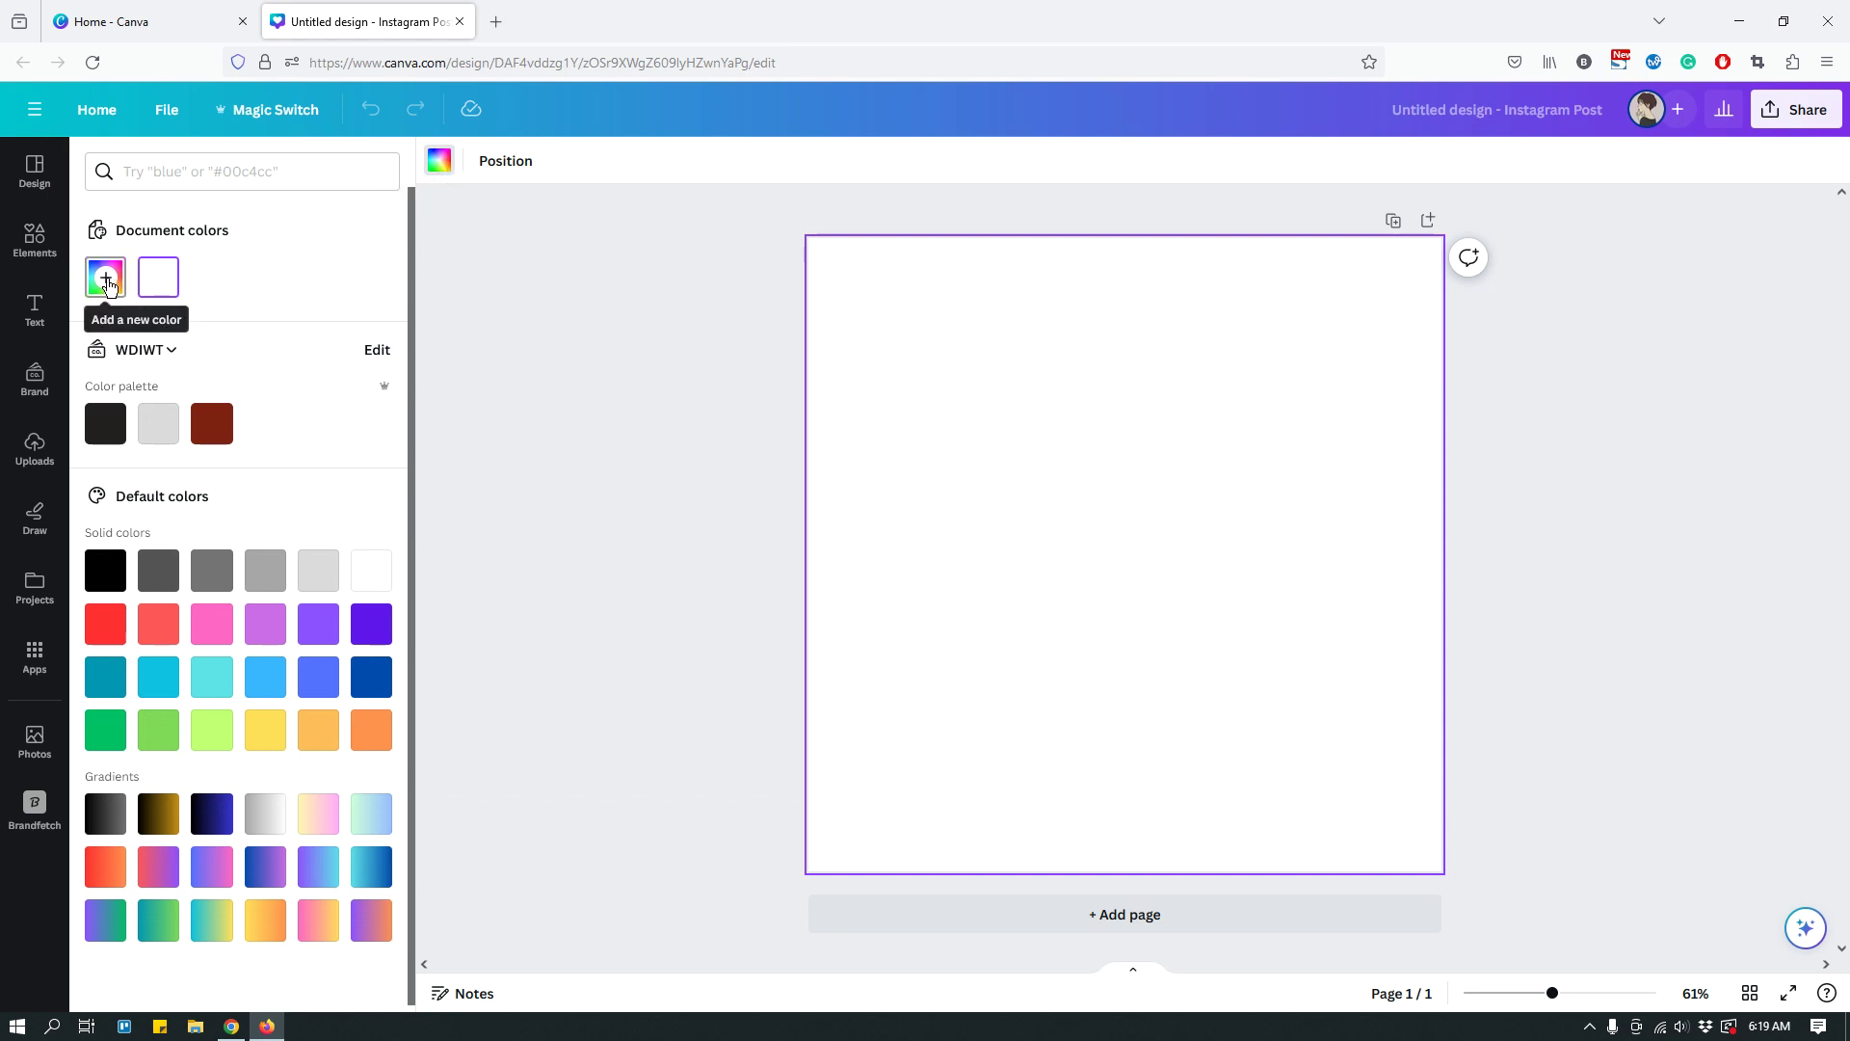
pyautogui.click(107, 282)
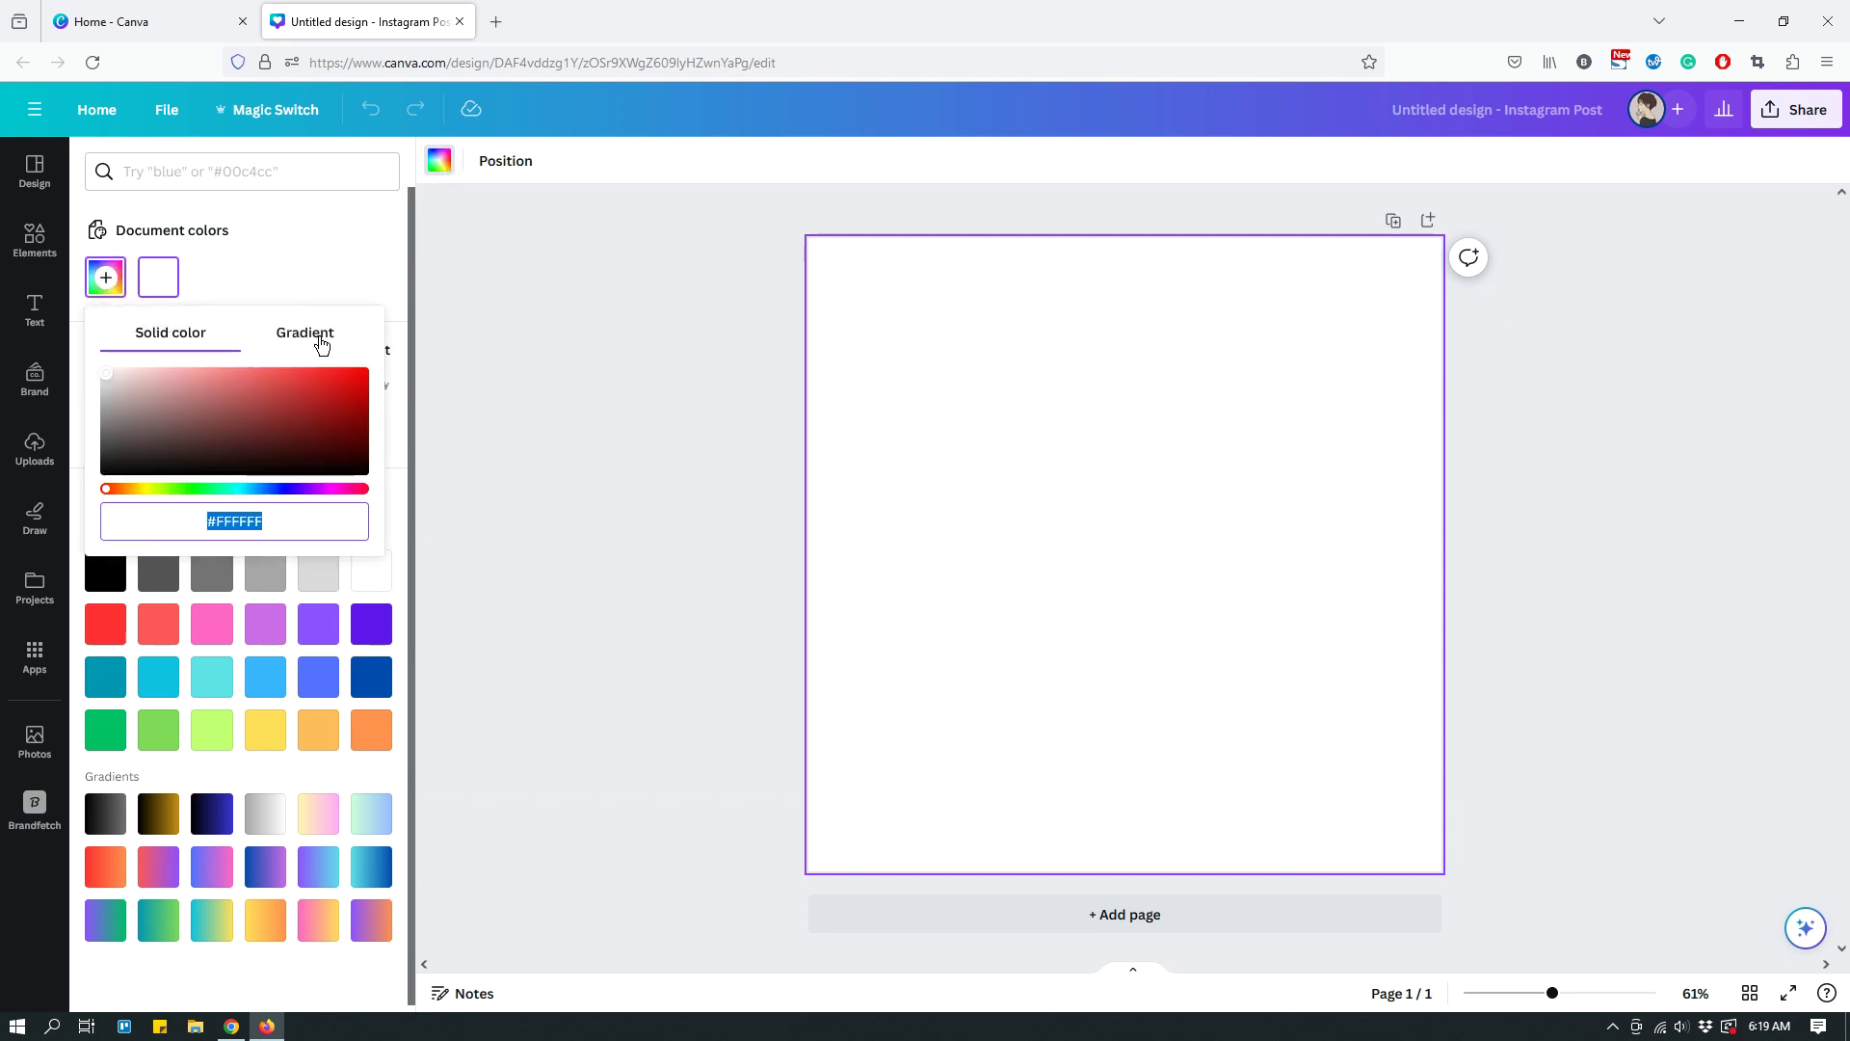
pyautogui.click(322, 343)
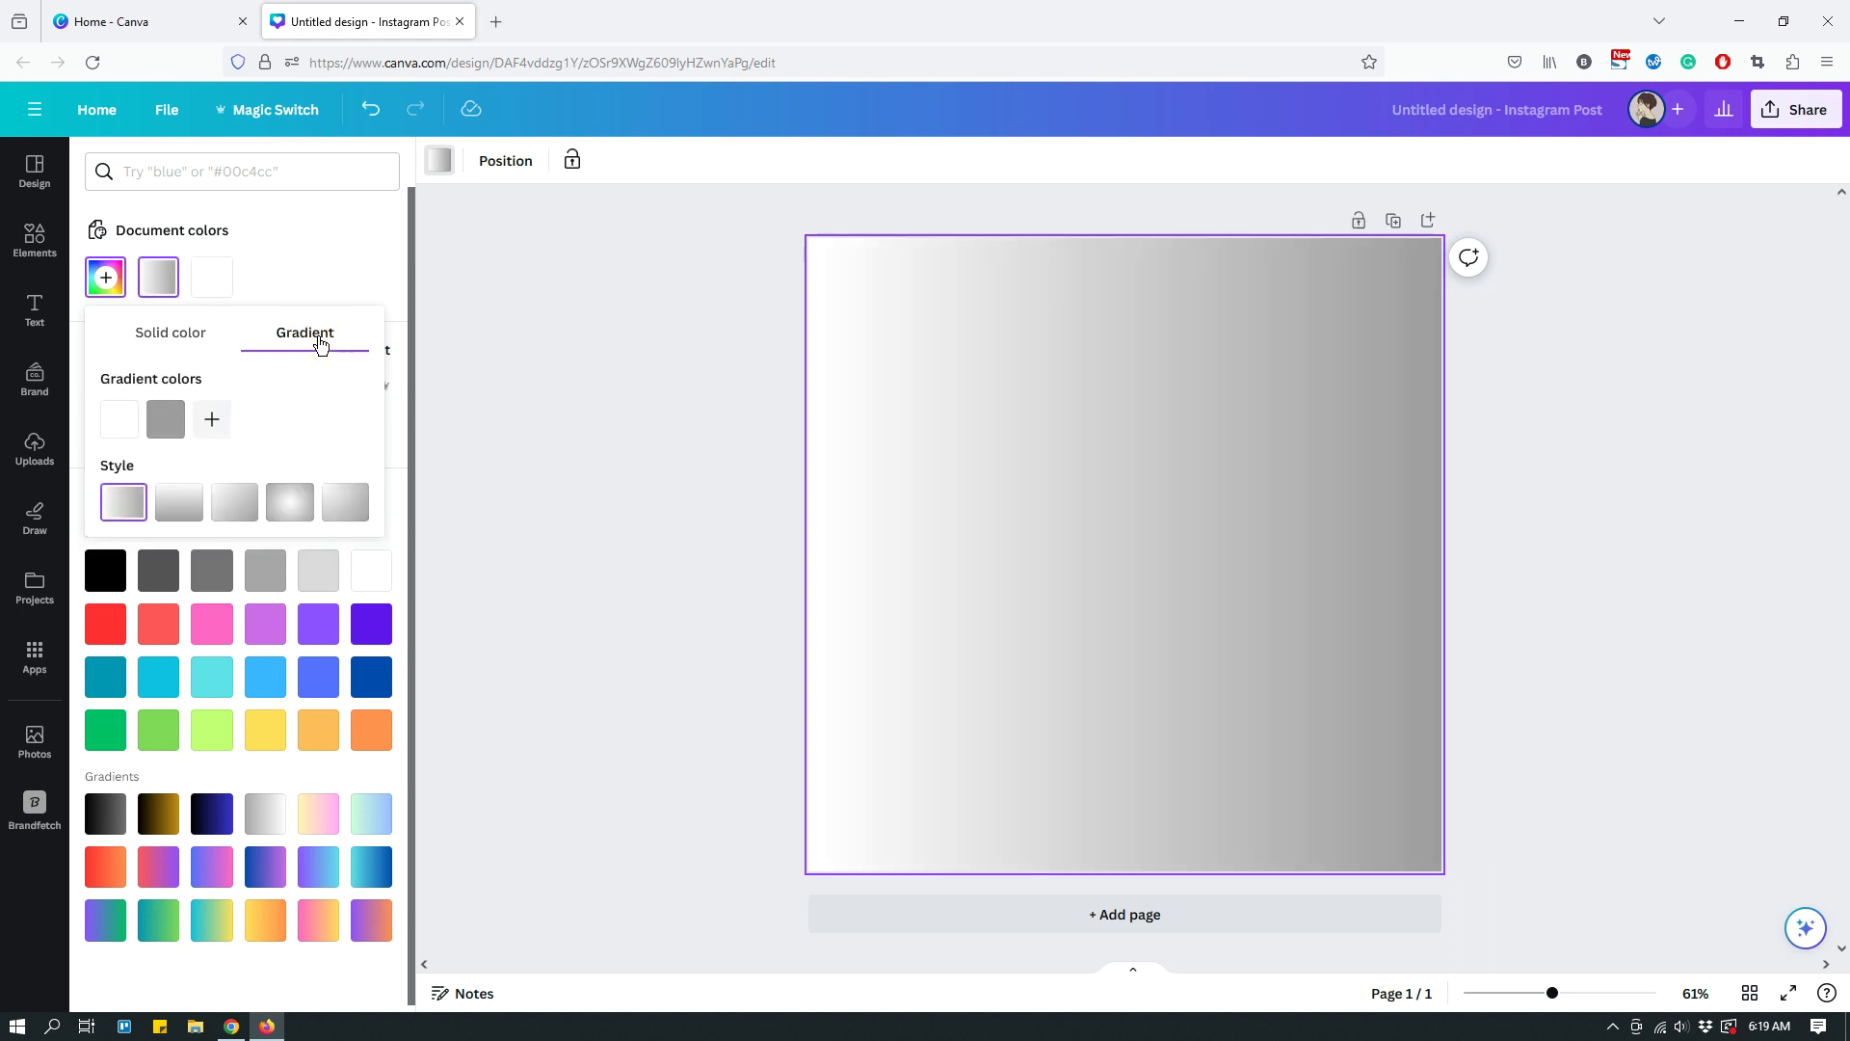
pyautogui.click(127, 434)
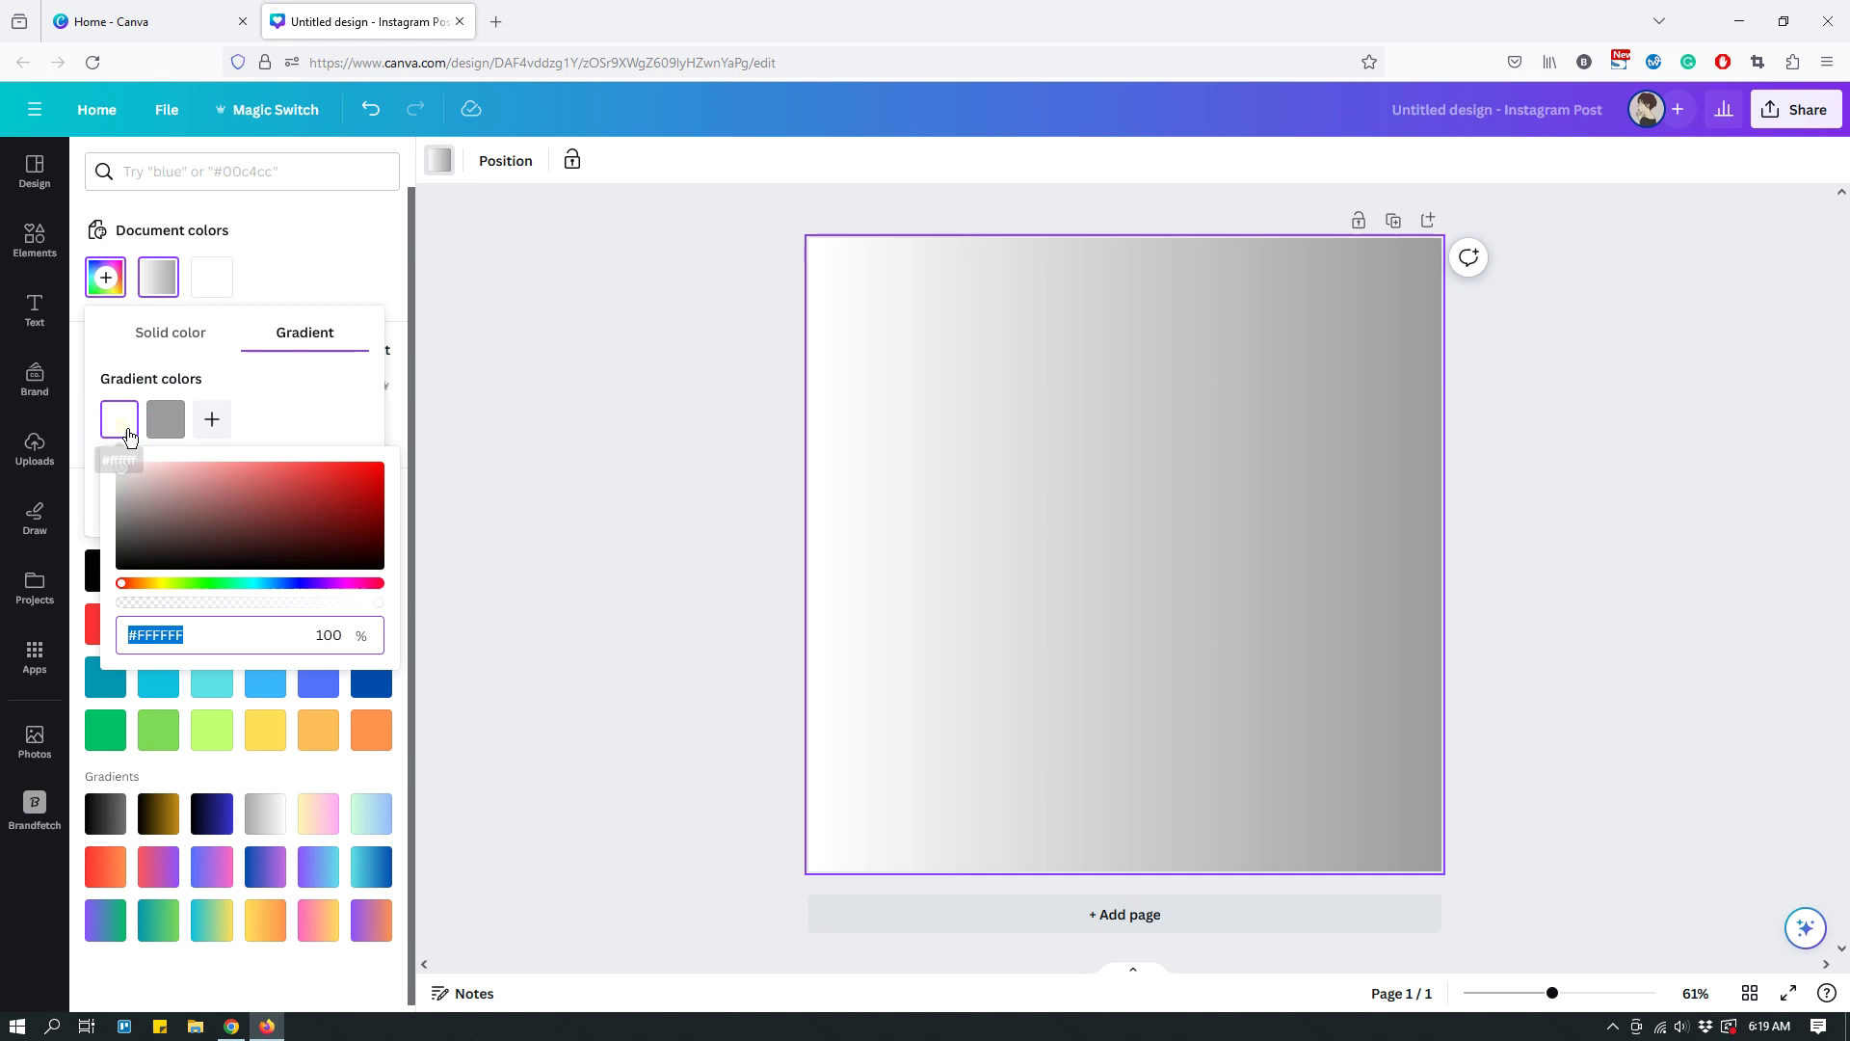
pyautogui.moveTo(289, 506); pyautogui.dragTo(261, 484)
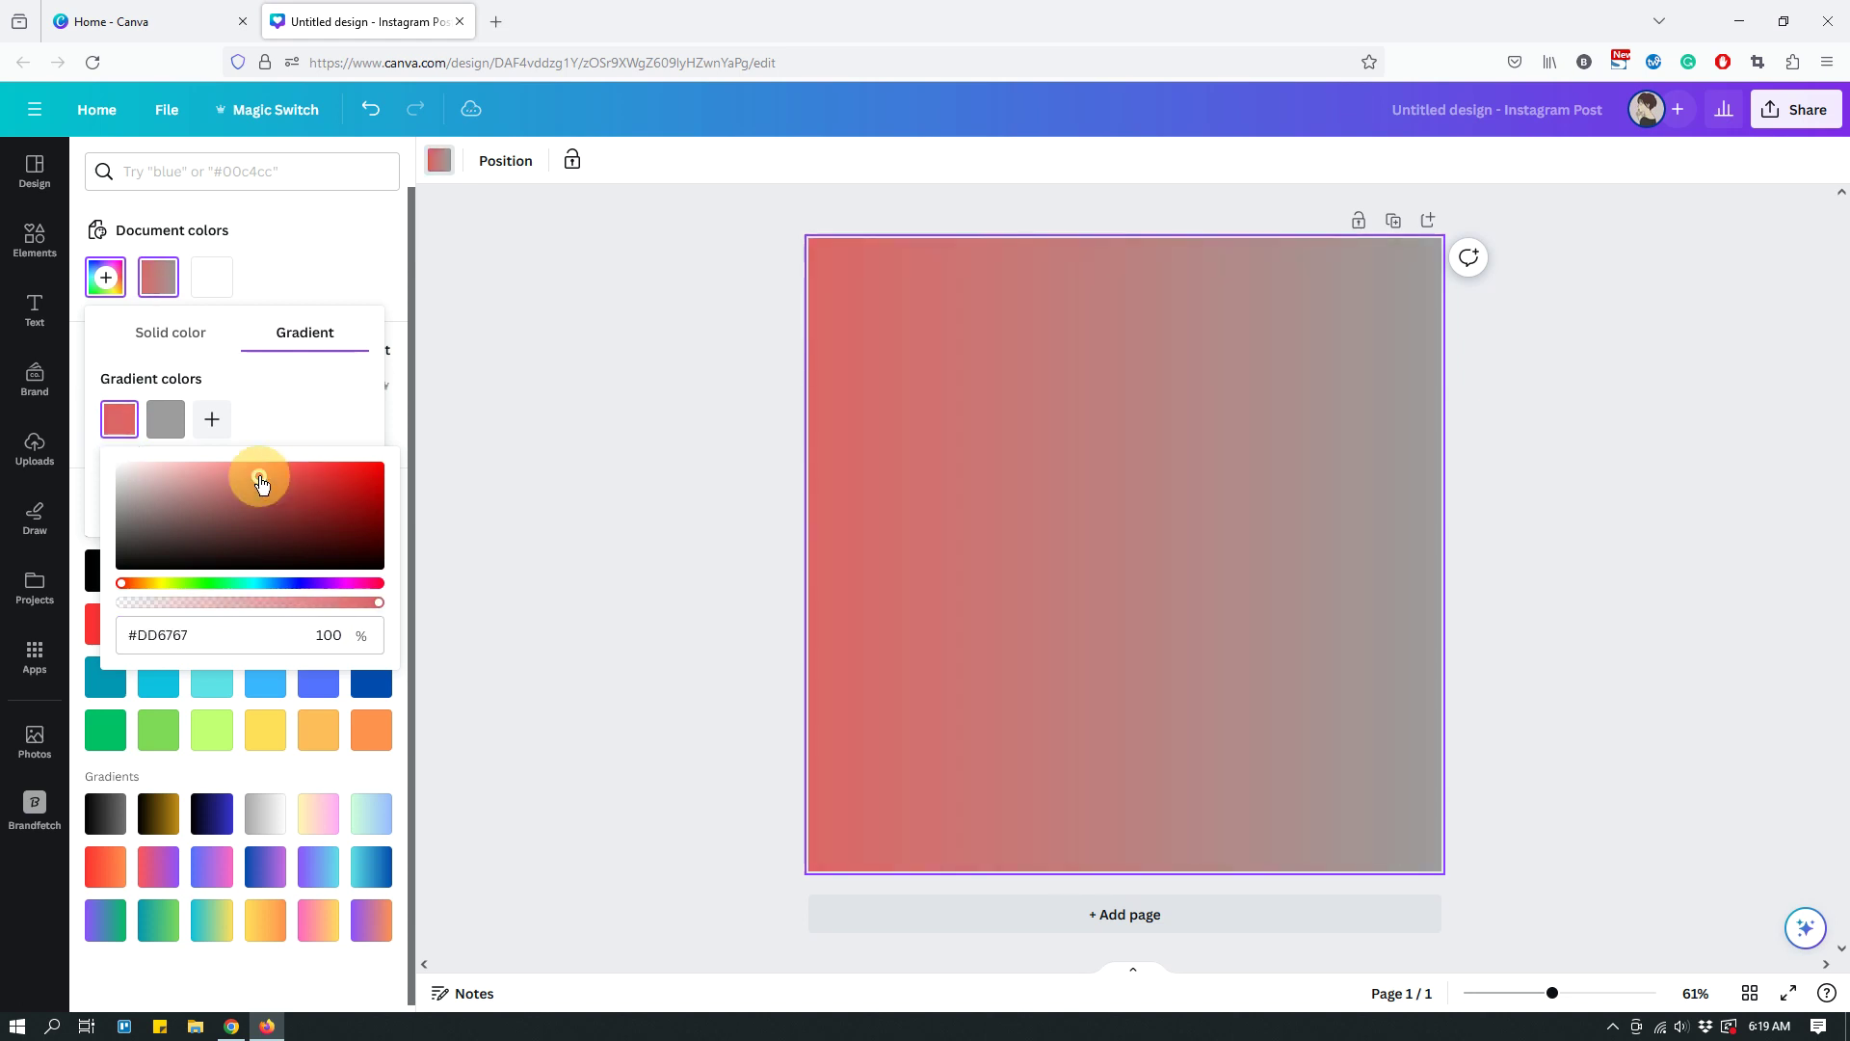
# - Make the second gradient colour a deep pink, around #D45C8B
pyautogui.click(162, 430)
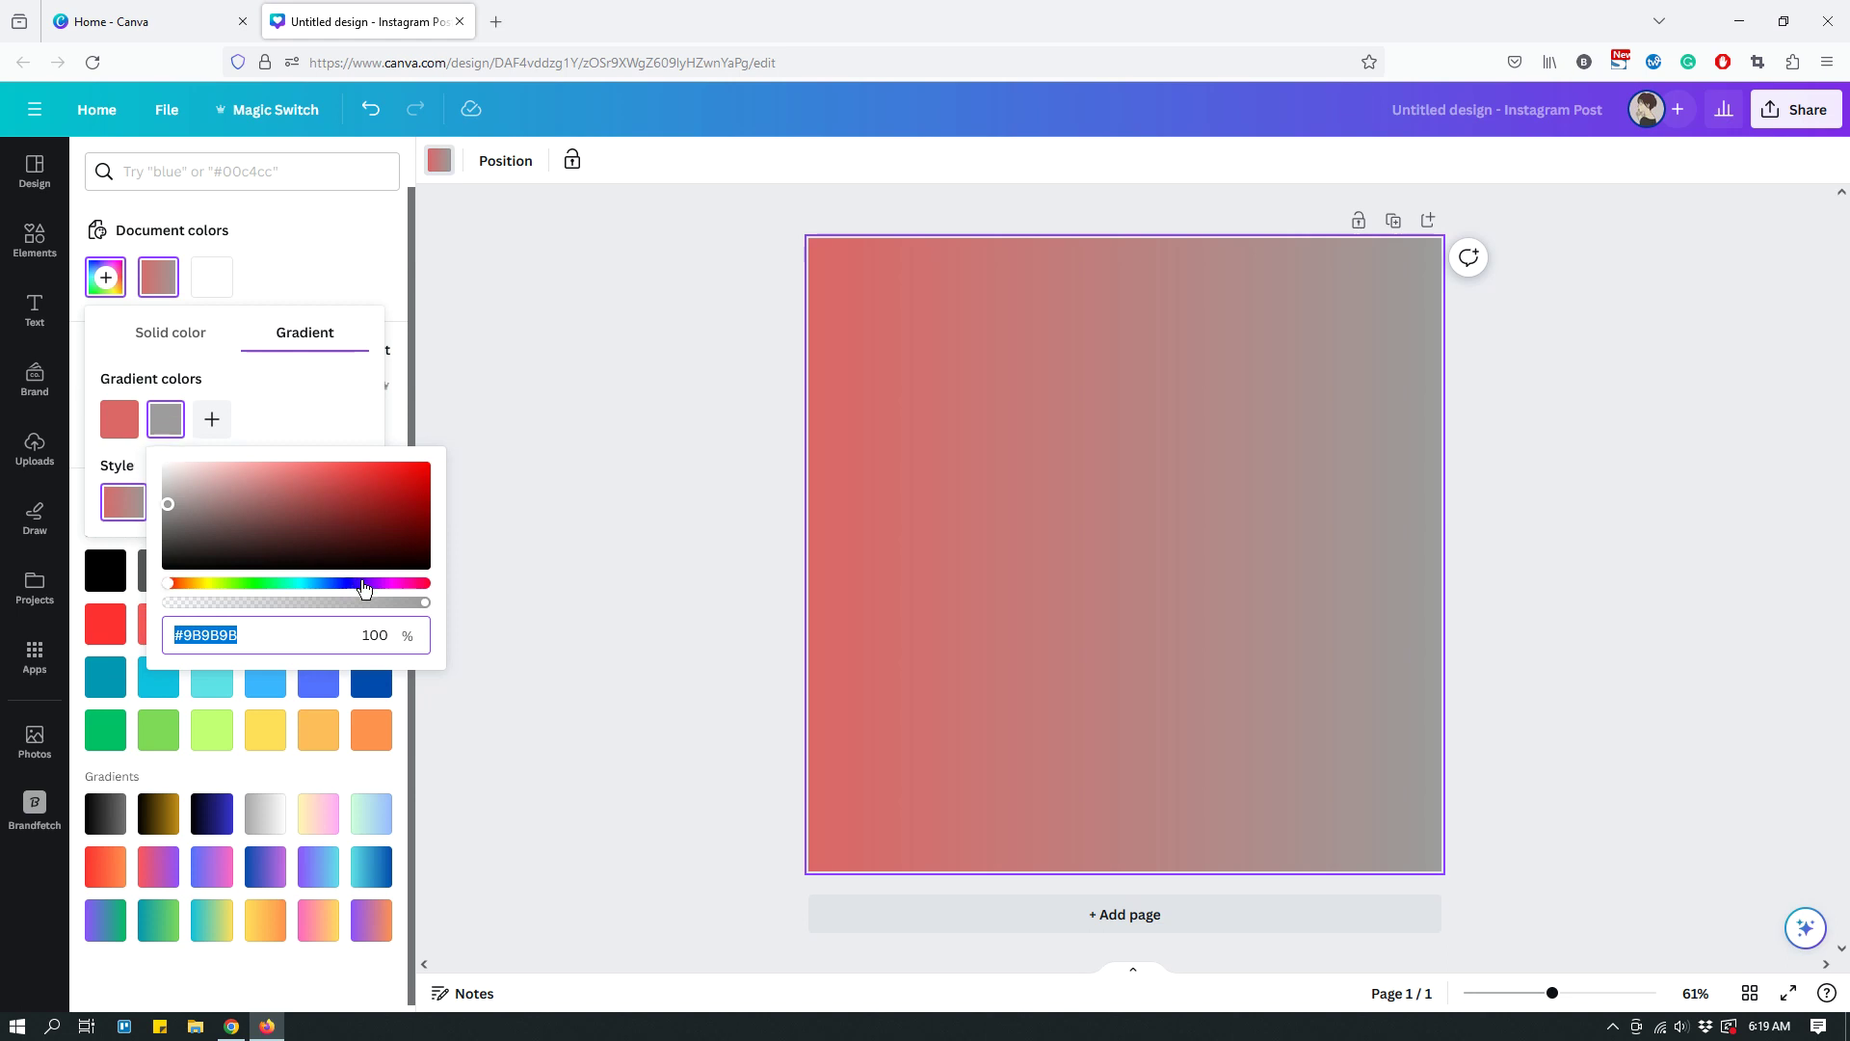
pyautogui.click(335, 583)
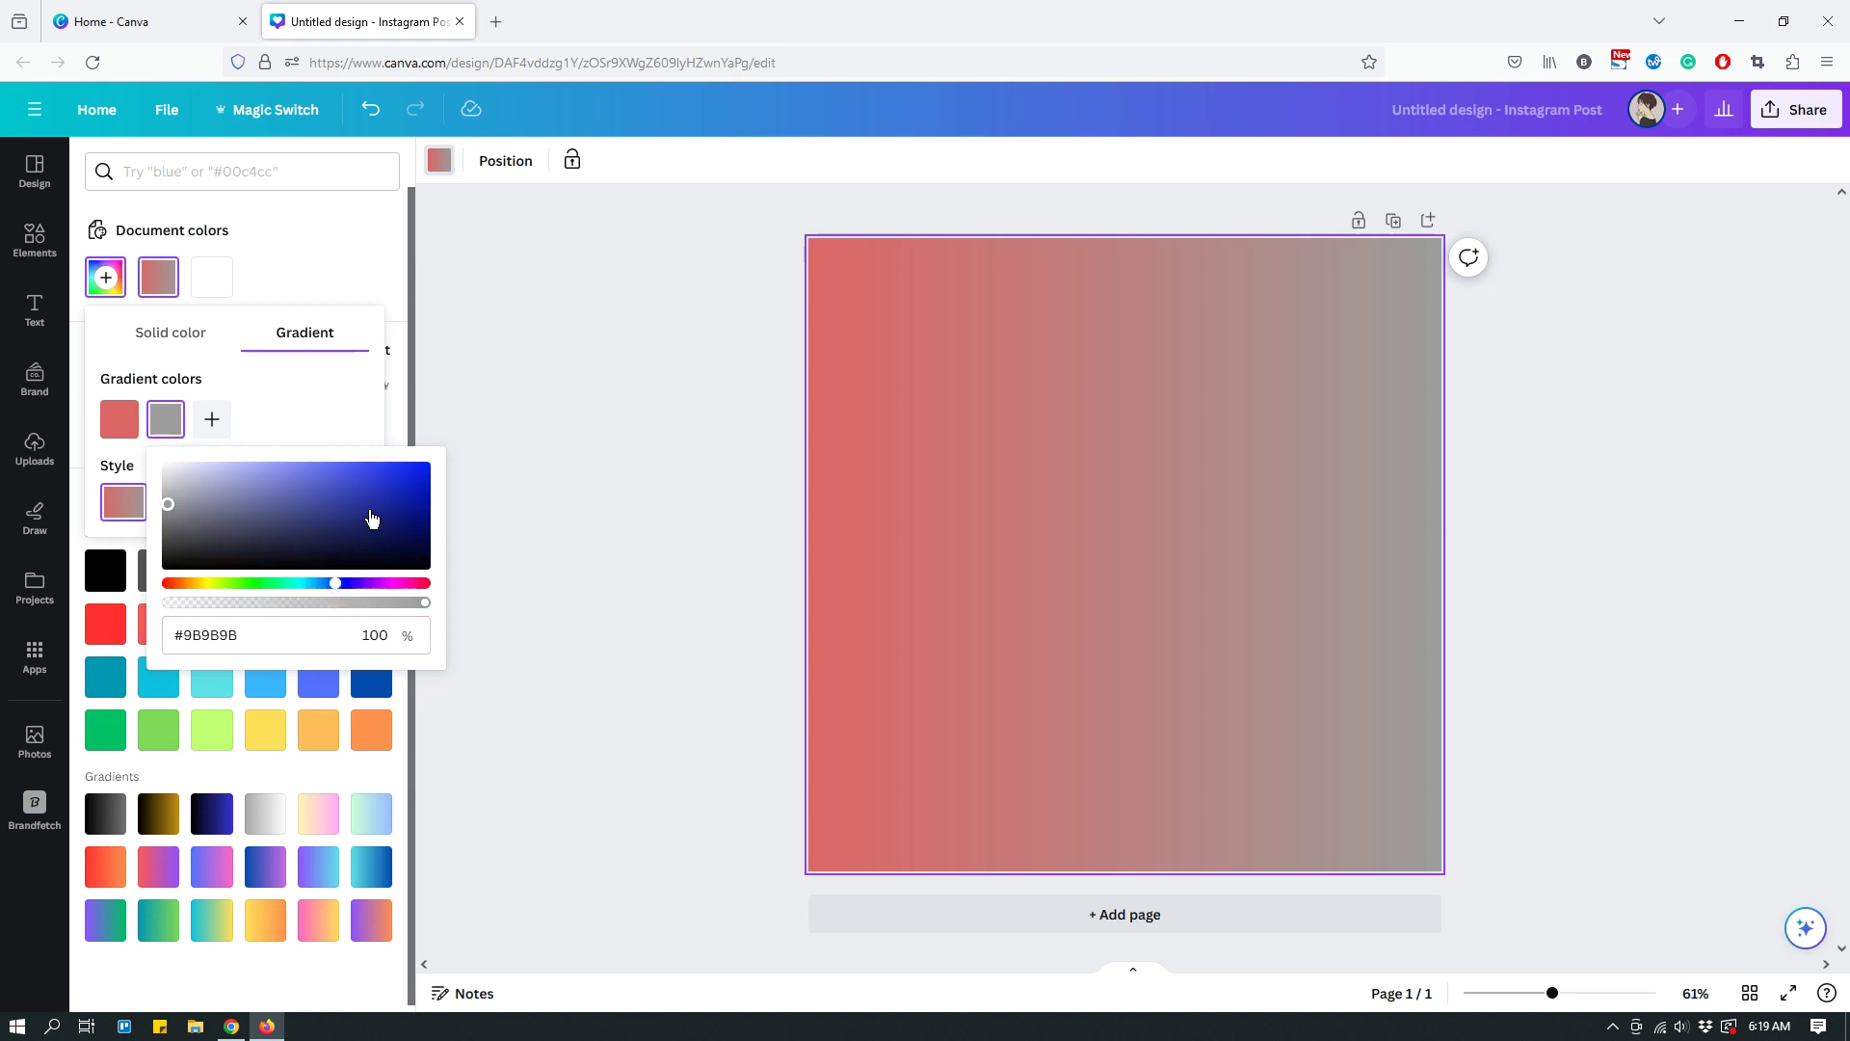
pyautogui.moveTo(269, 492); pyautogui.dragTo(300, 483)
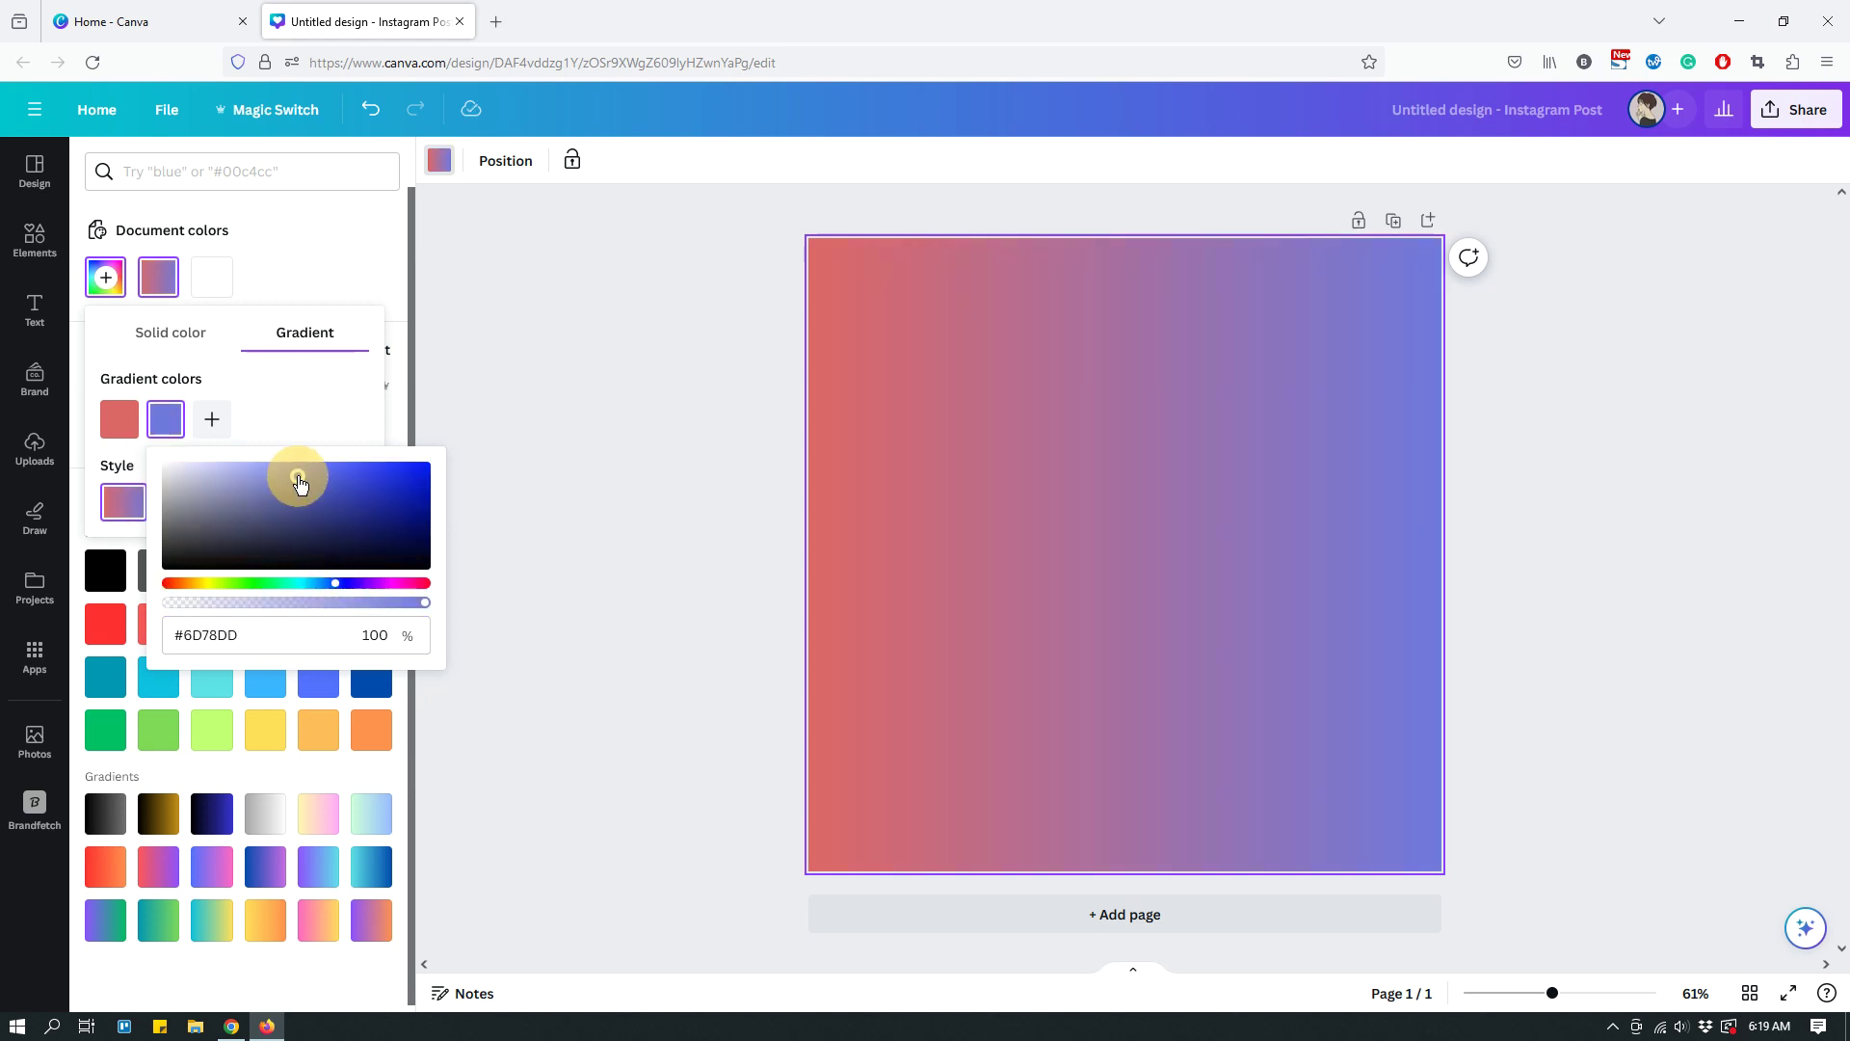
pyautogui.click(236, 584)
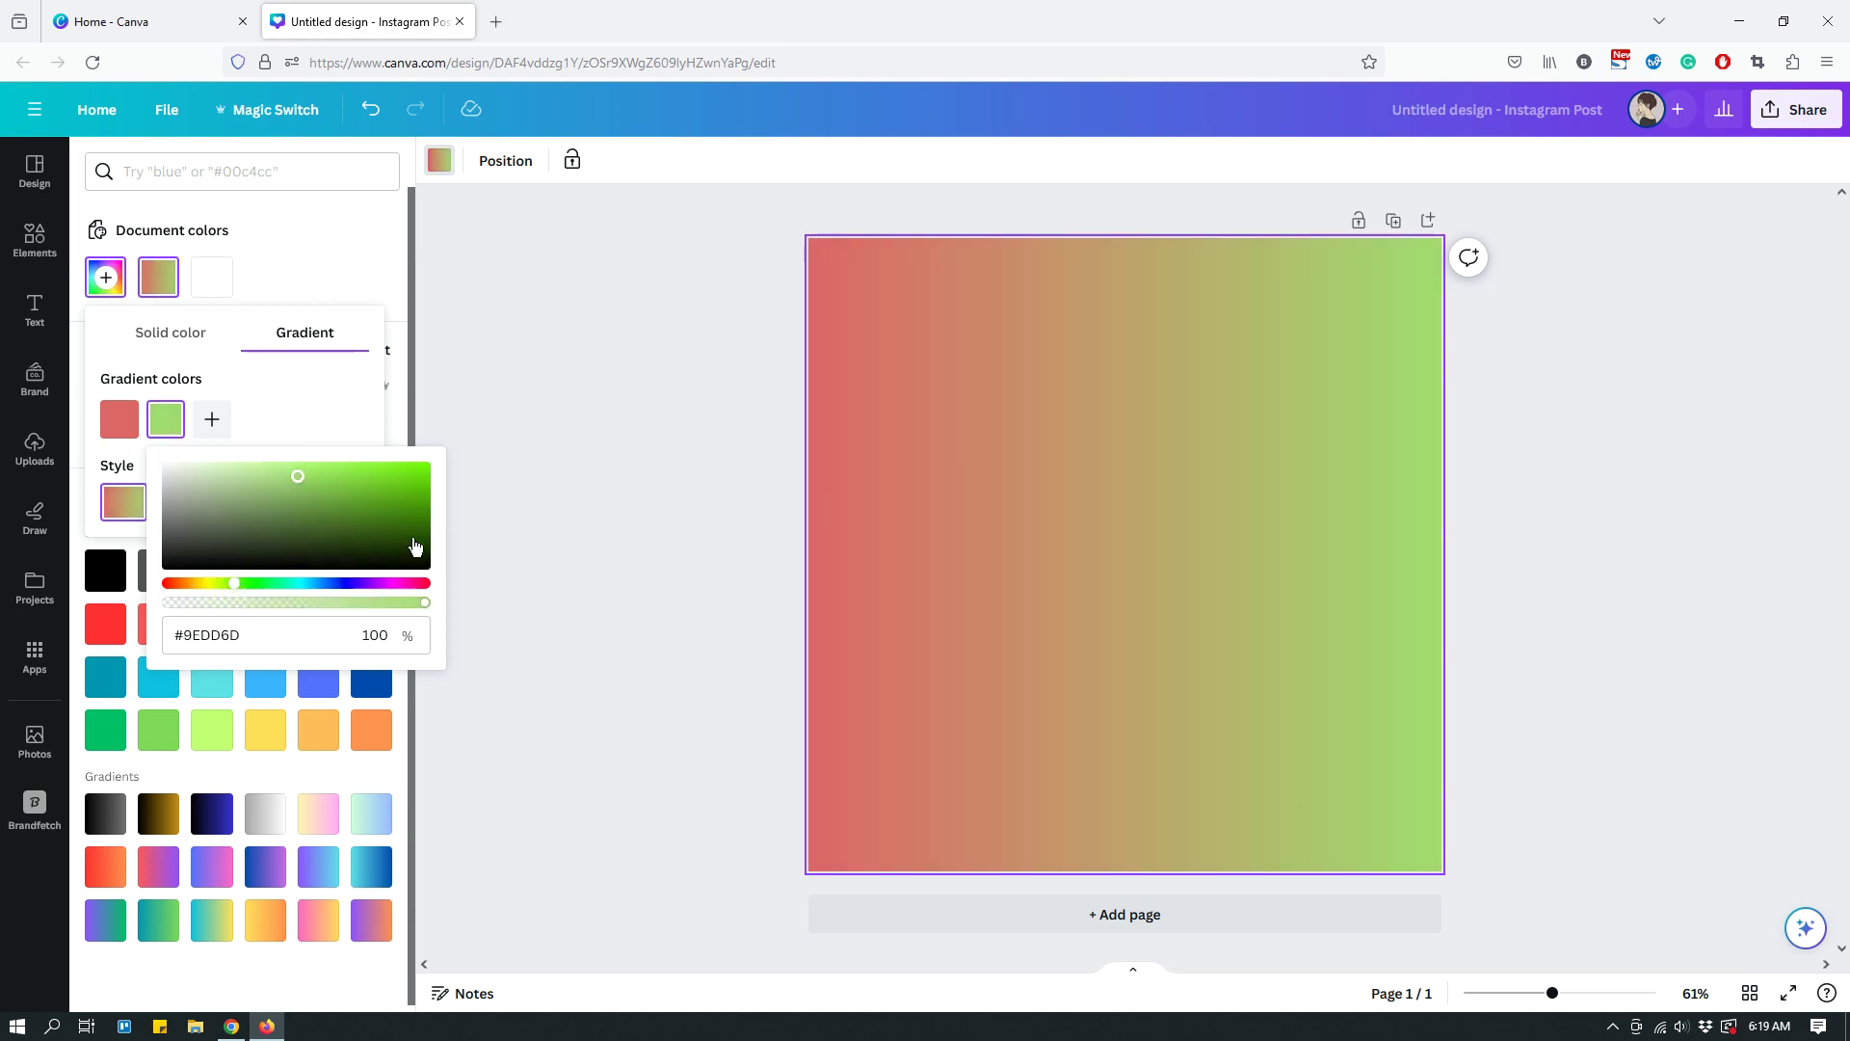
pyautogui.click(407, 583)
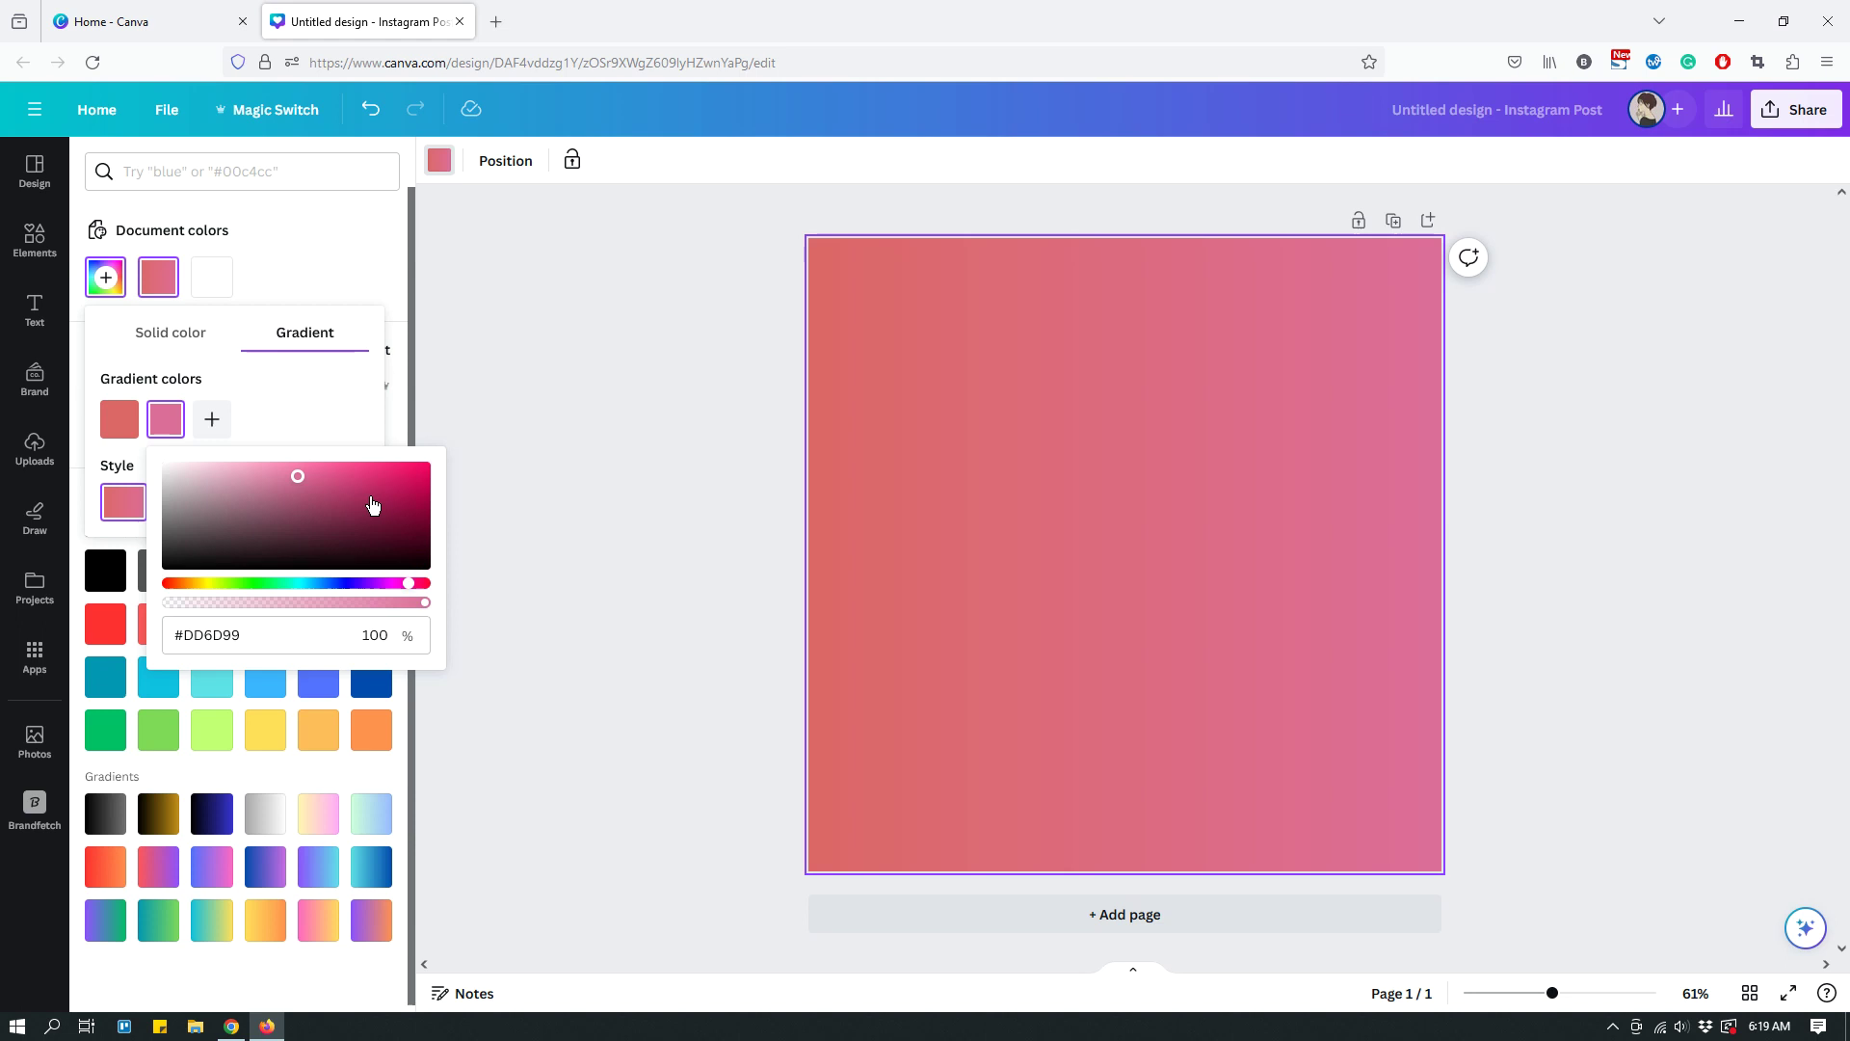
pyautogui.click(314, 490)
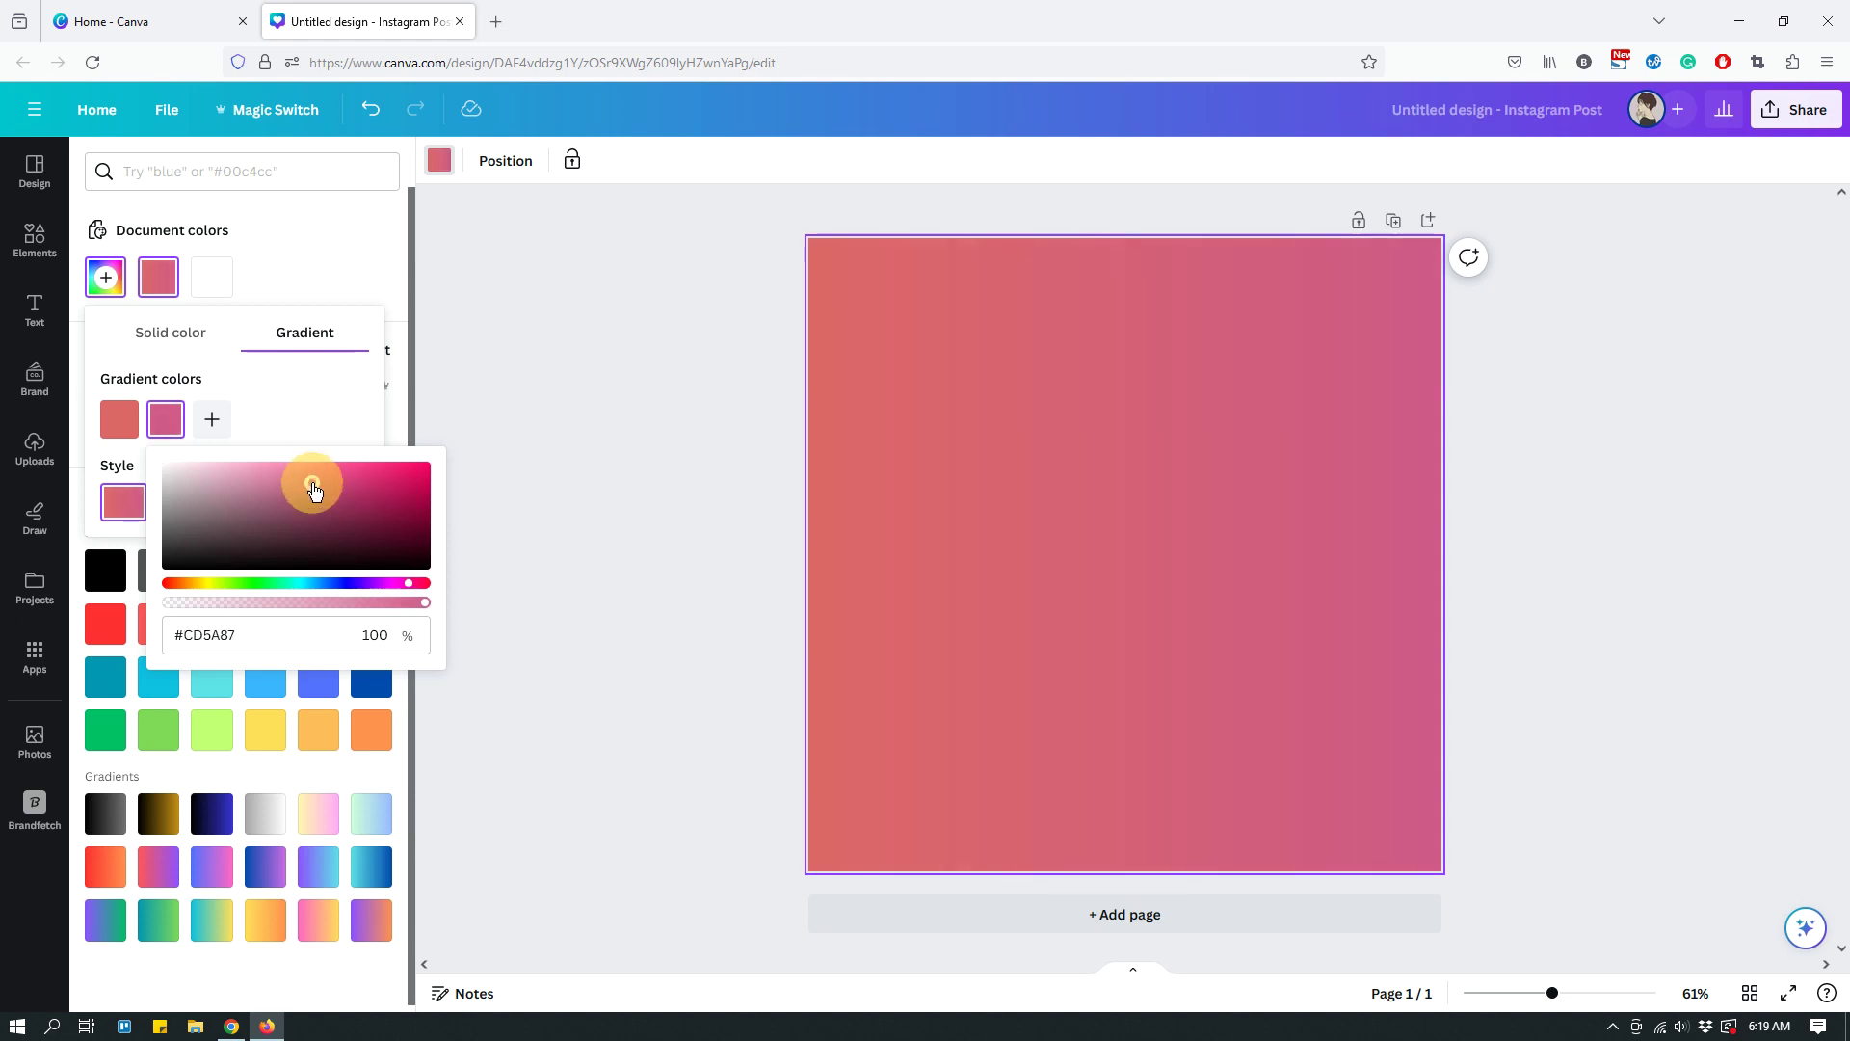
pyautogui.moveTo(313, 490); pyautogui.dragTo(315, 488)
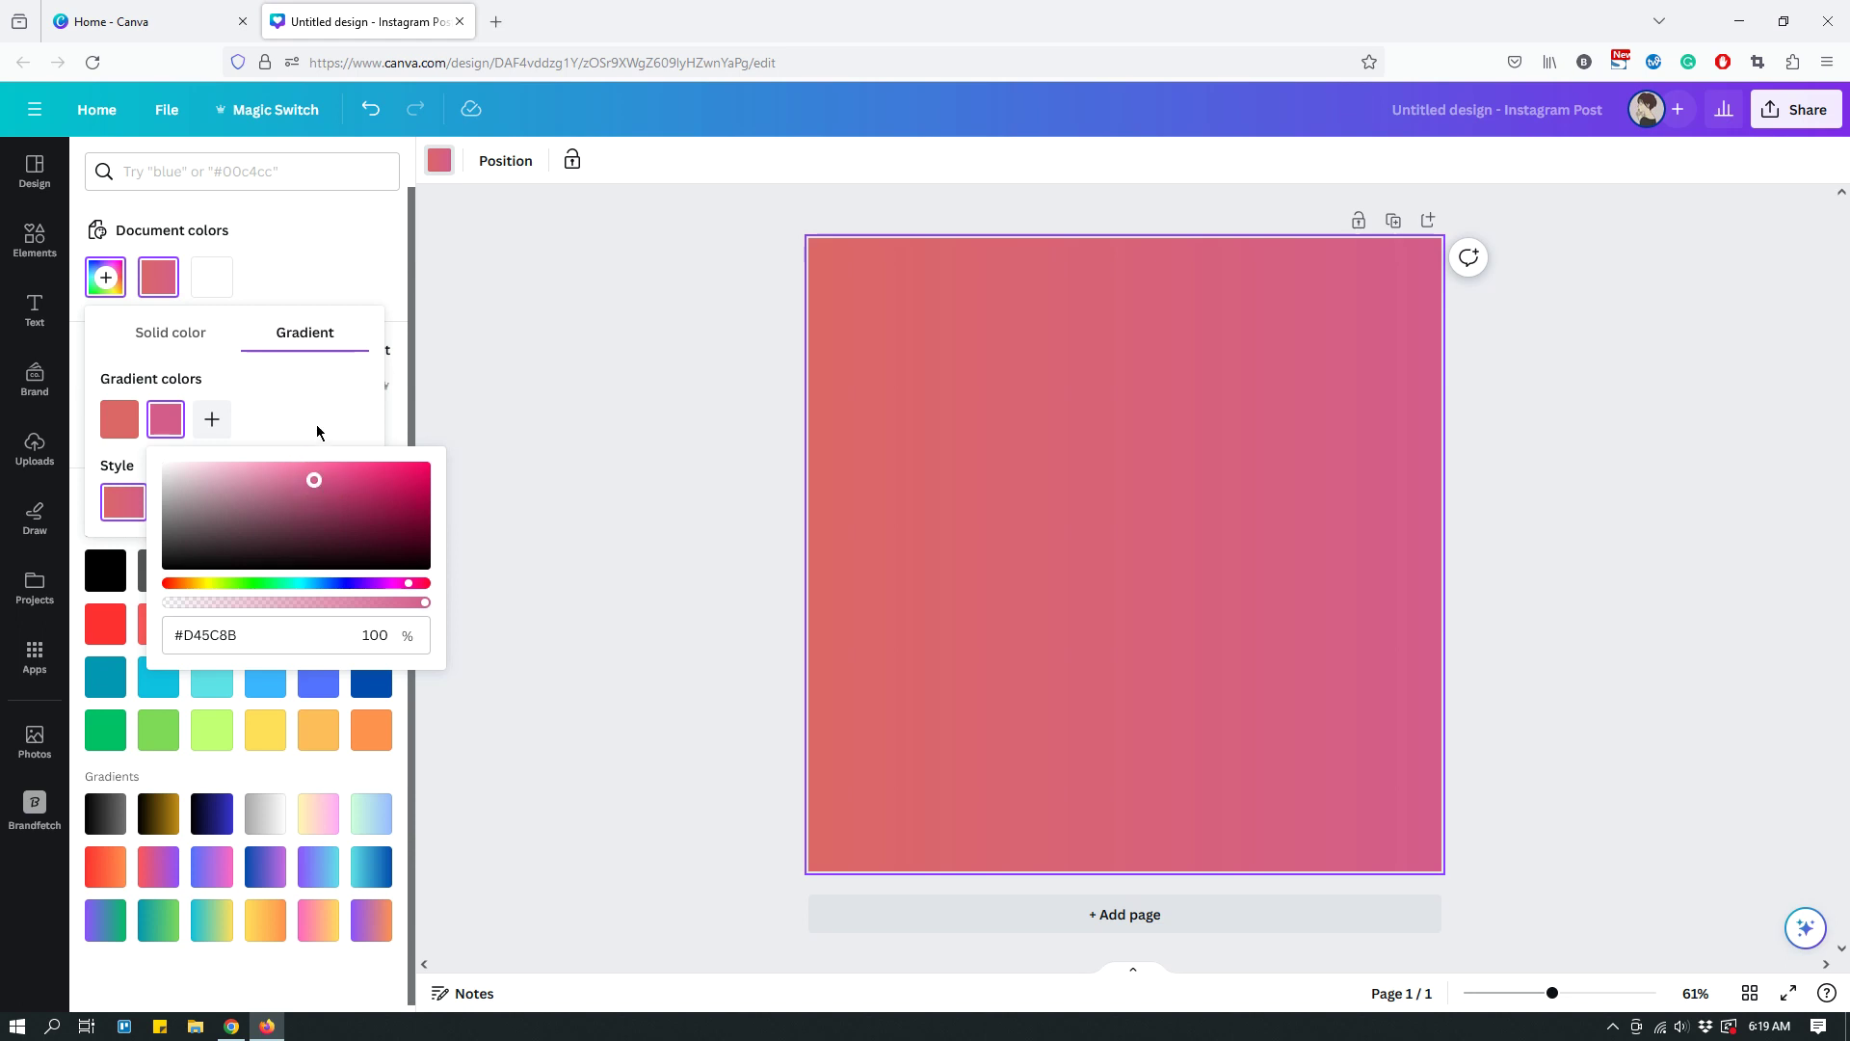
# - Add a third and fourth gradient colour and move the orange stop to the start
pyautogui.click(213, 429)
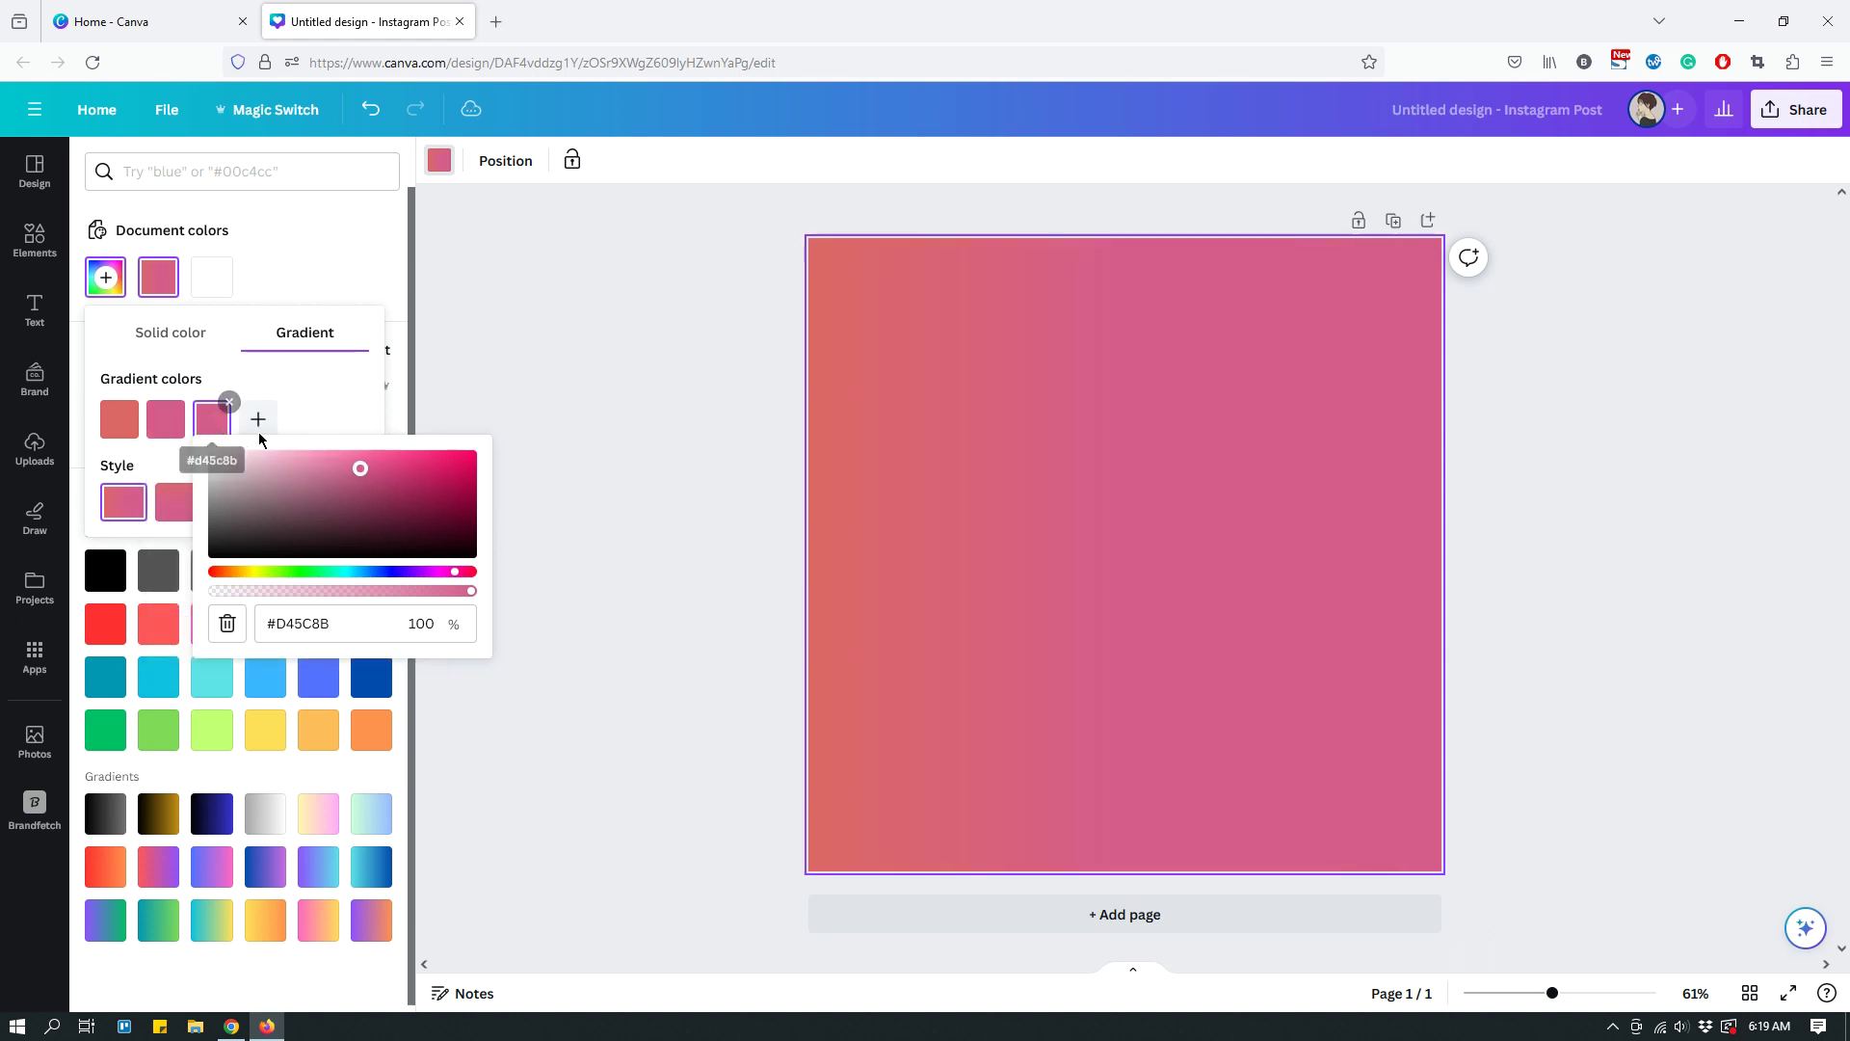
pyautogui.click(258, 423)
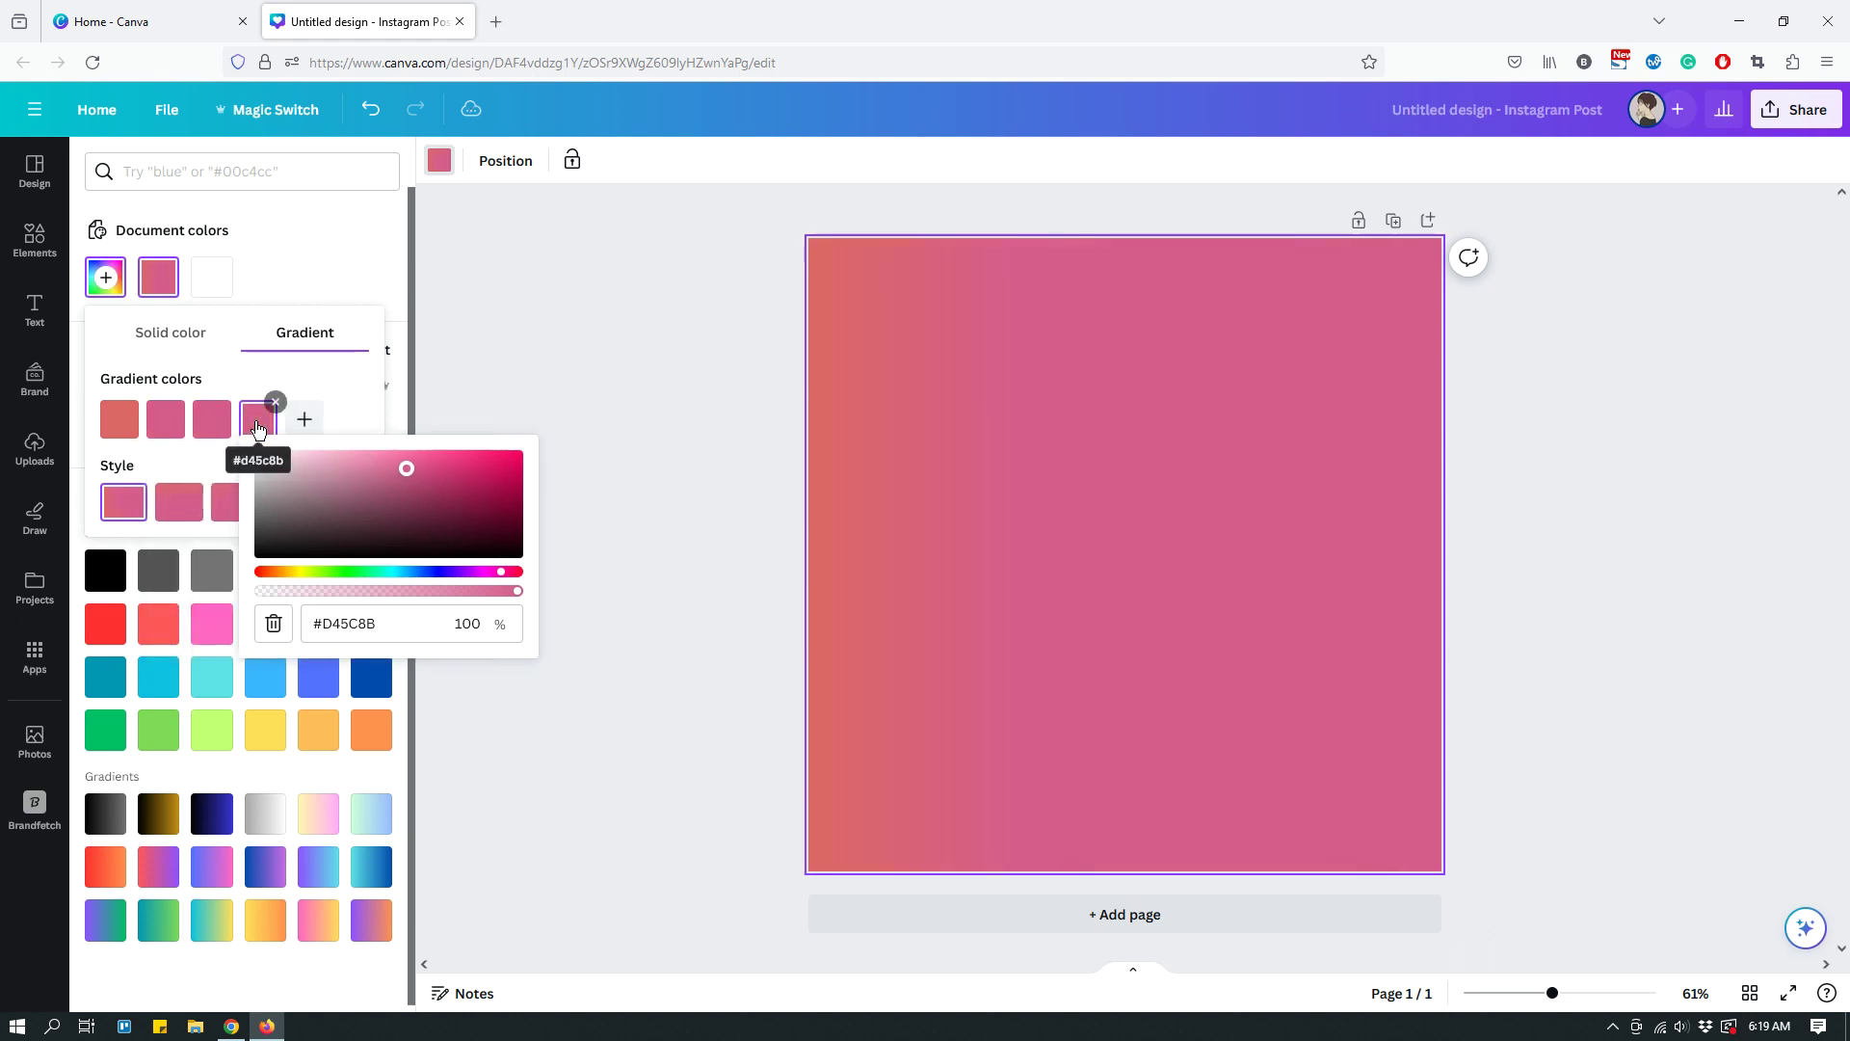
pyautogui.click(211, 420)
pyautogui.moveTo(133, 426); pyautogui.dragTo(125, 436)
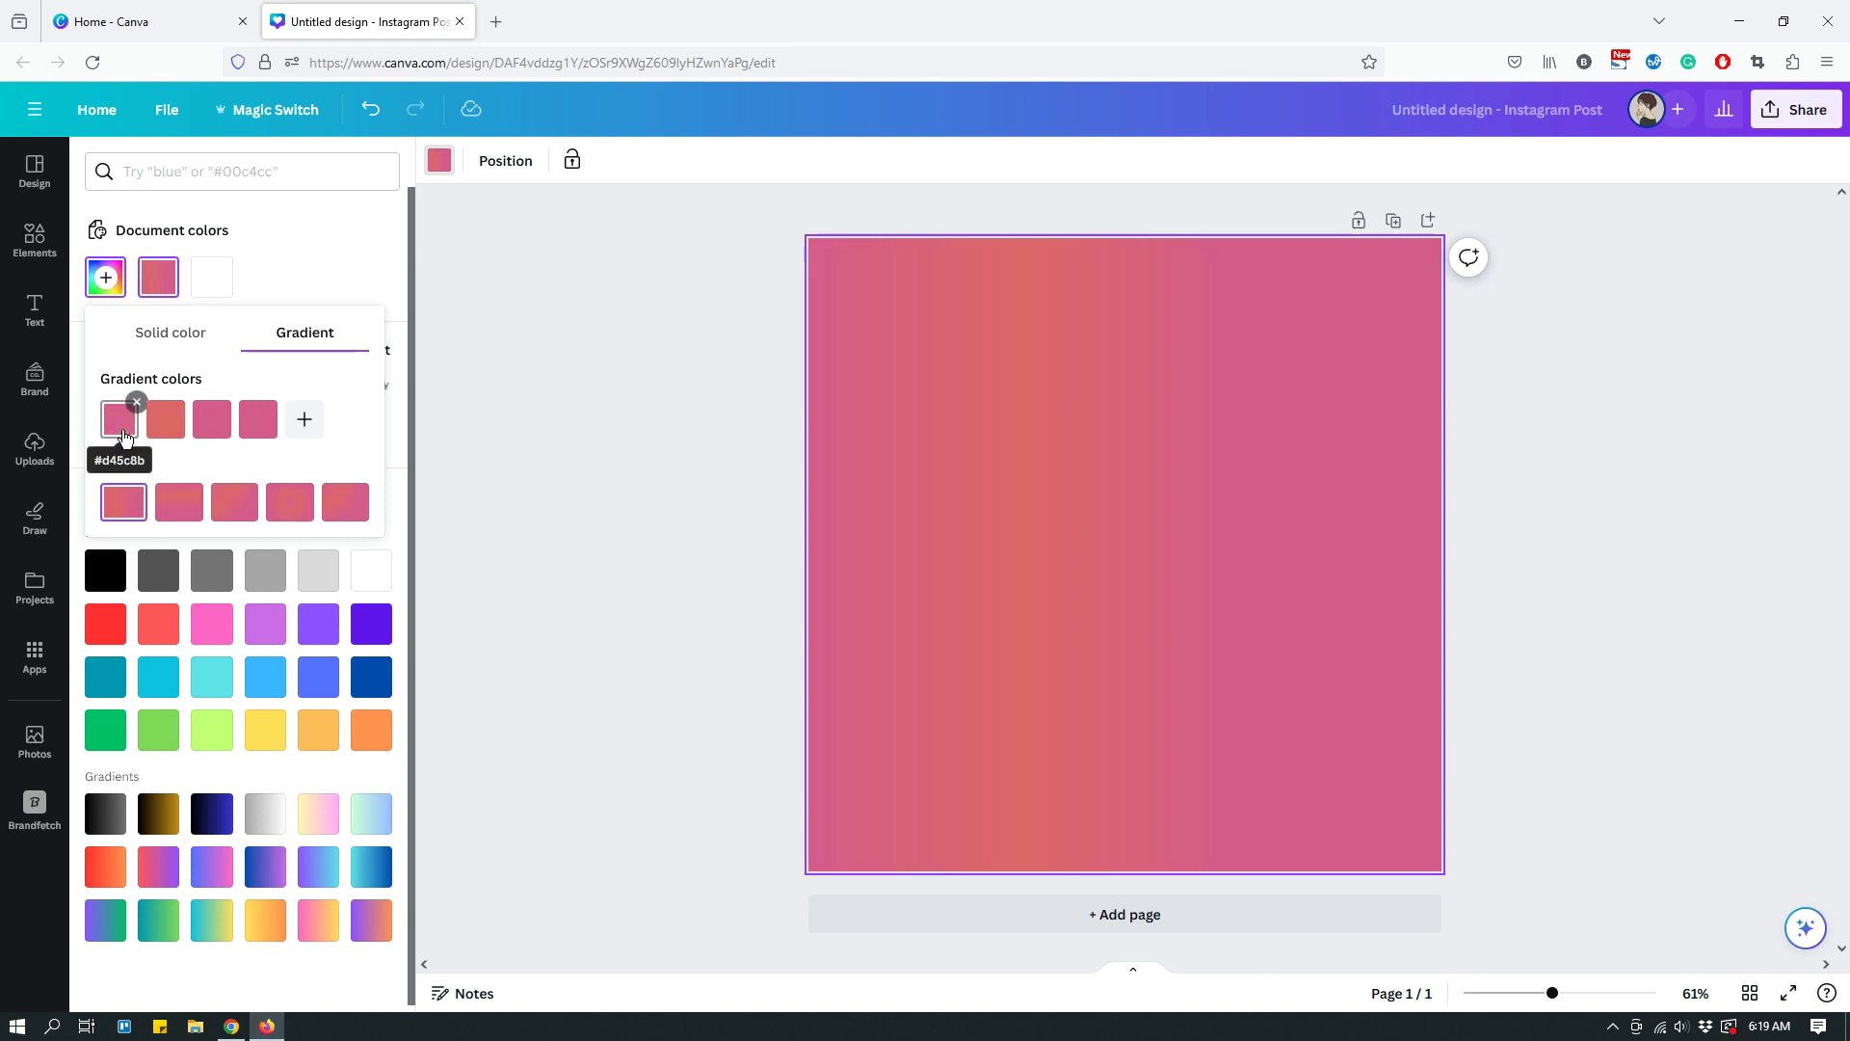
# - Turn both gradient edges near-black, framing coral red and pink in the middle
pyautogui.click(121, 422)
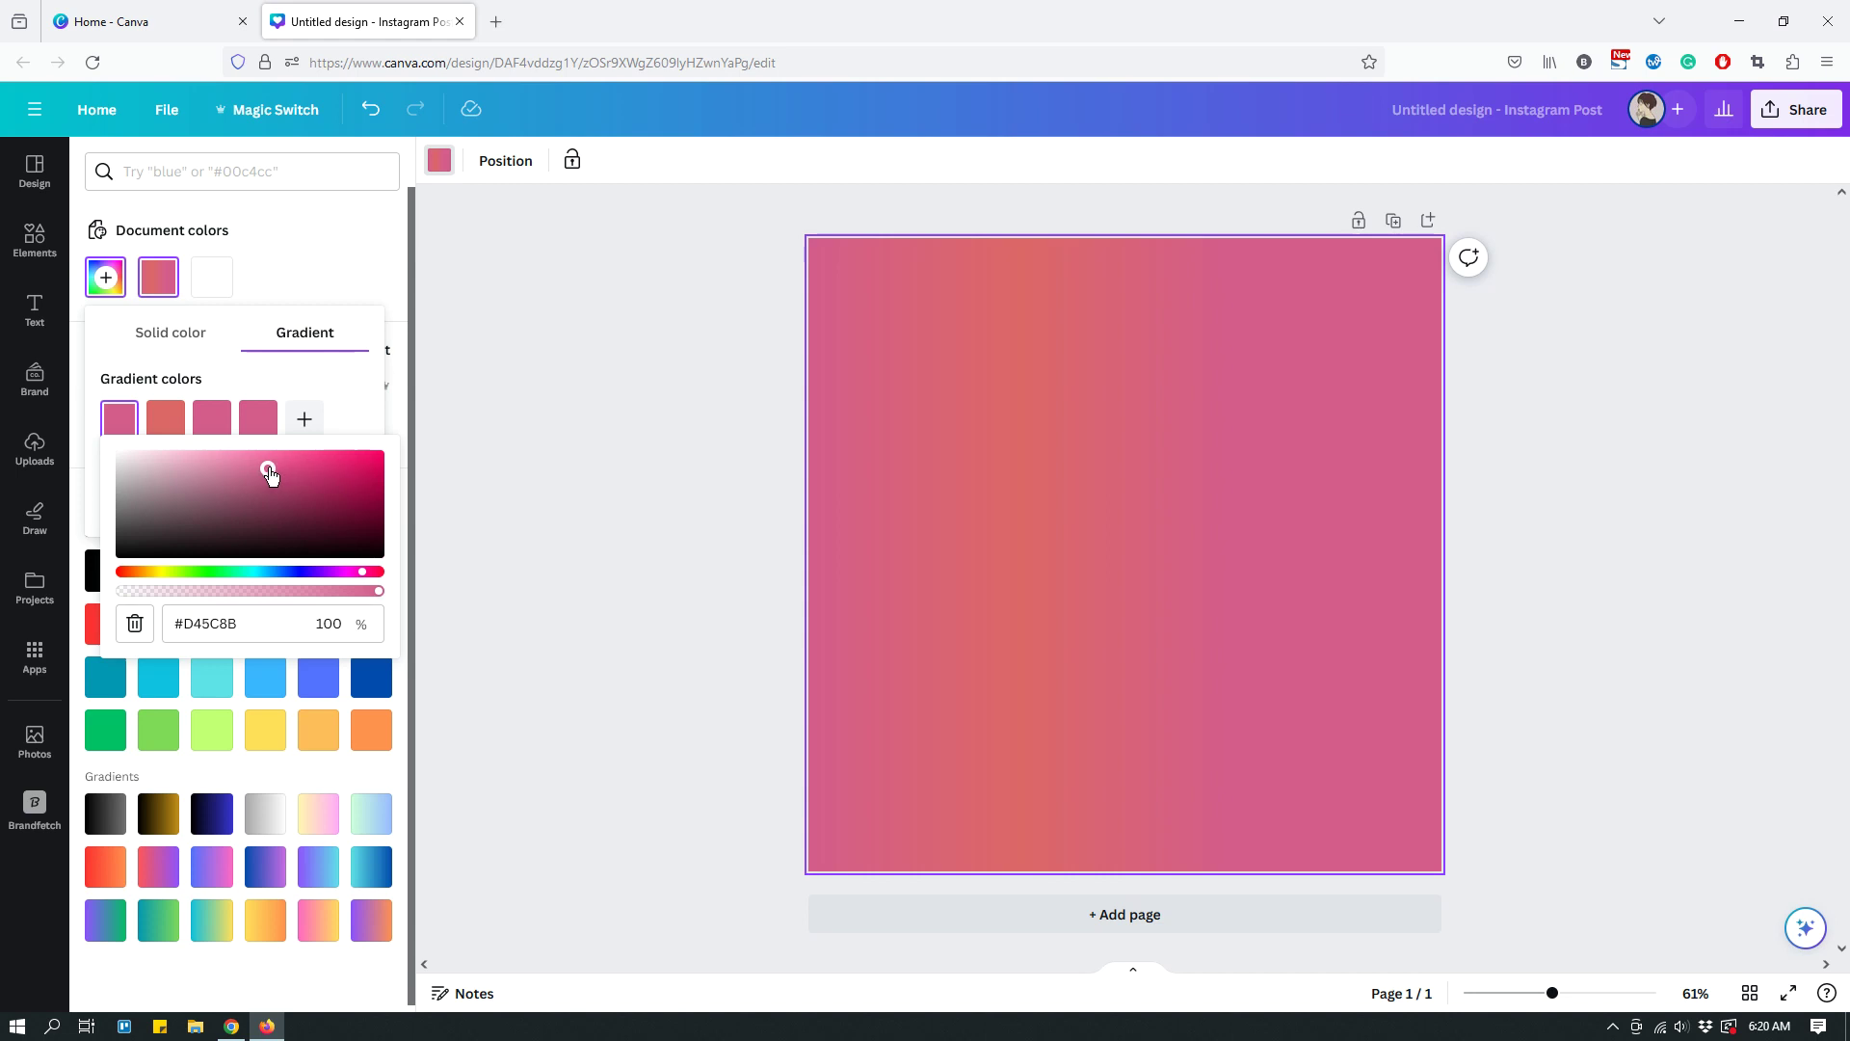
pyautogui.moveTo(270, 473)
pyautogui.mouseDown()
pyautogui.moveTo(147, 560)
pyautogui.moveTo(113, 552)
pyautogui.mouseUp()
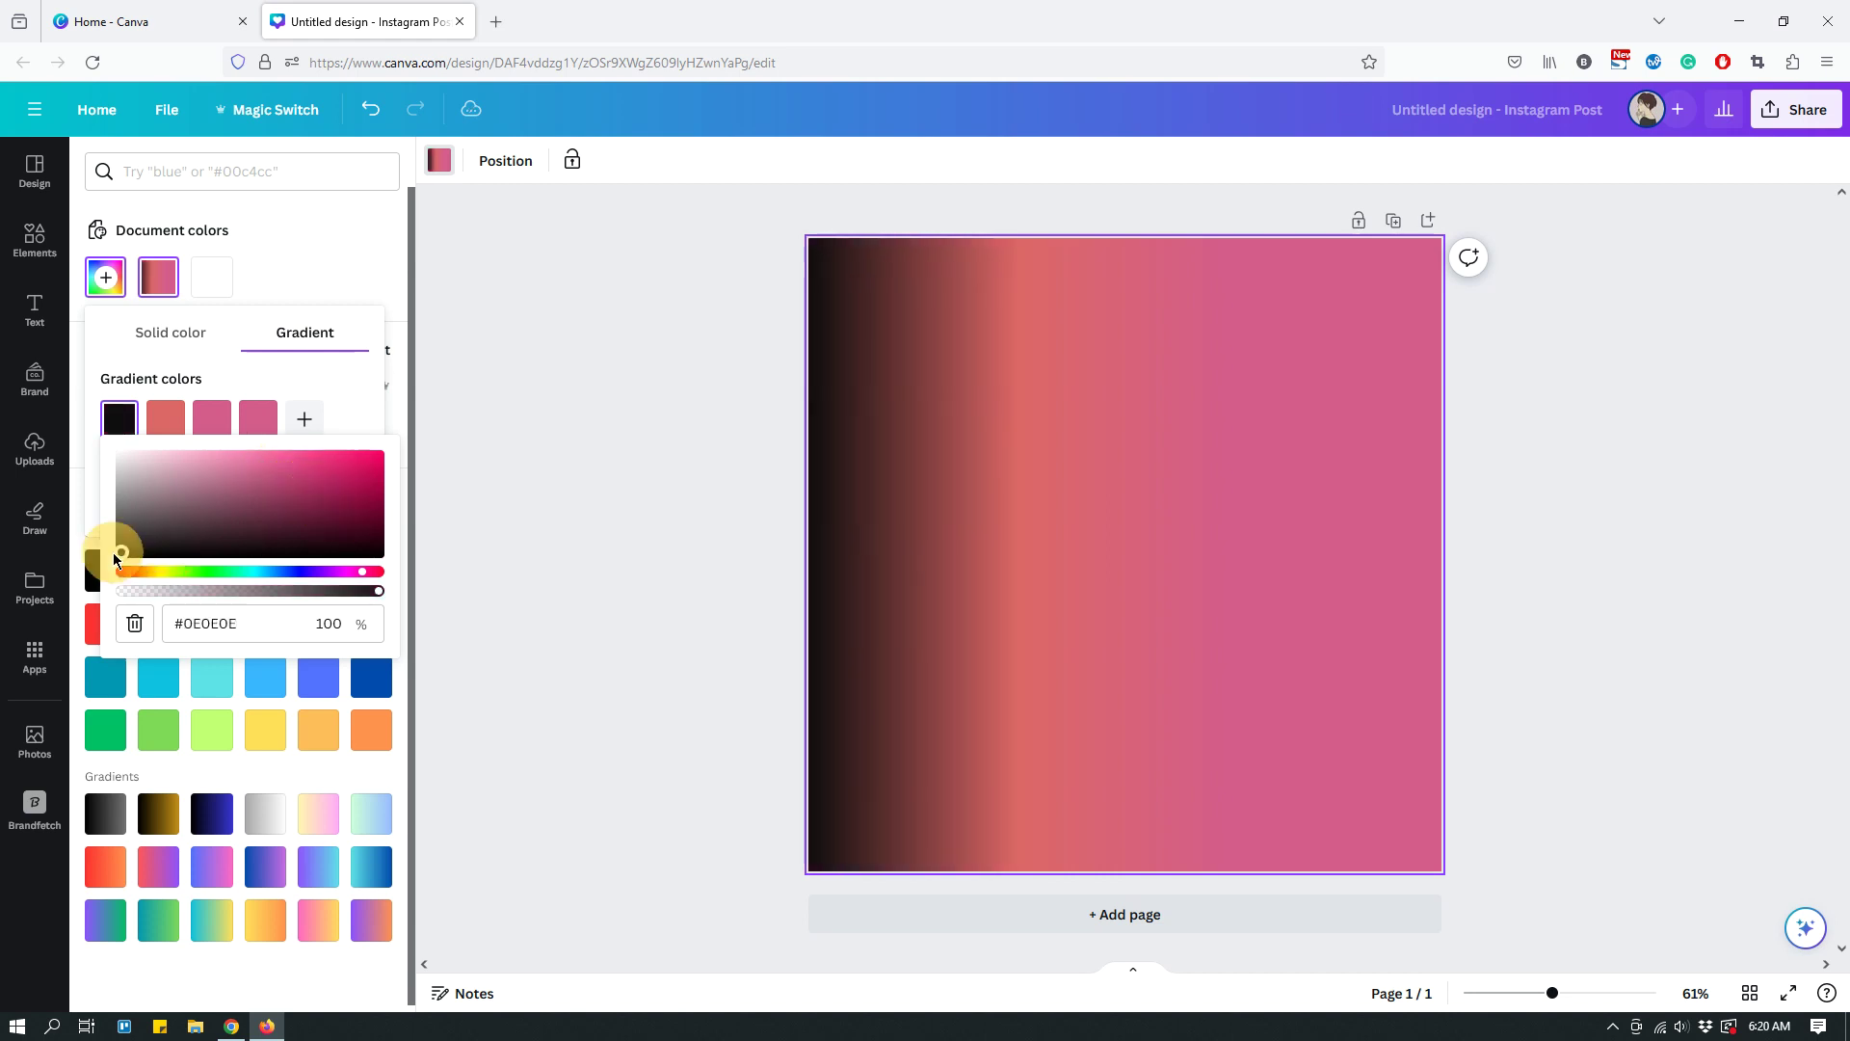
pyautogui.click(257, 419)
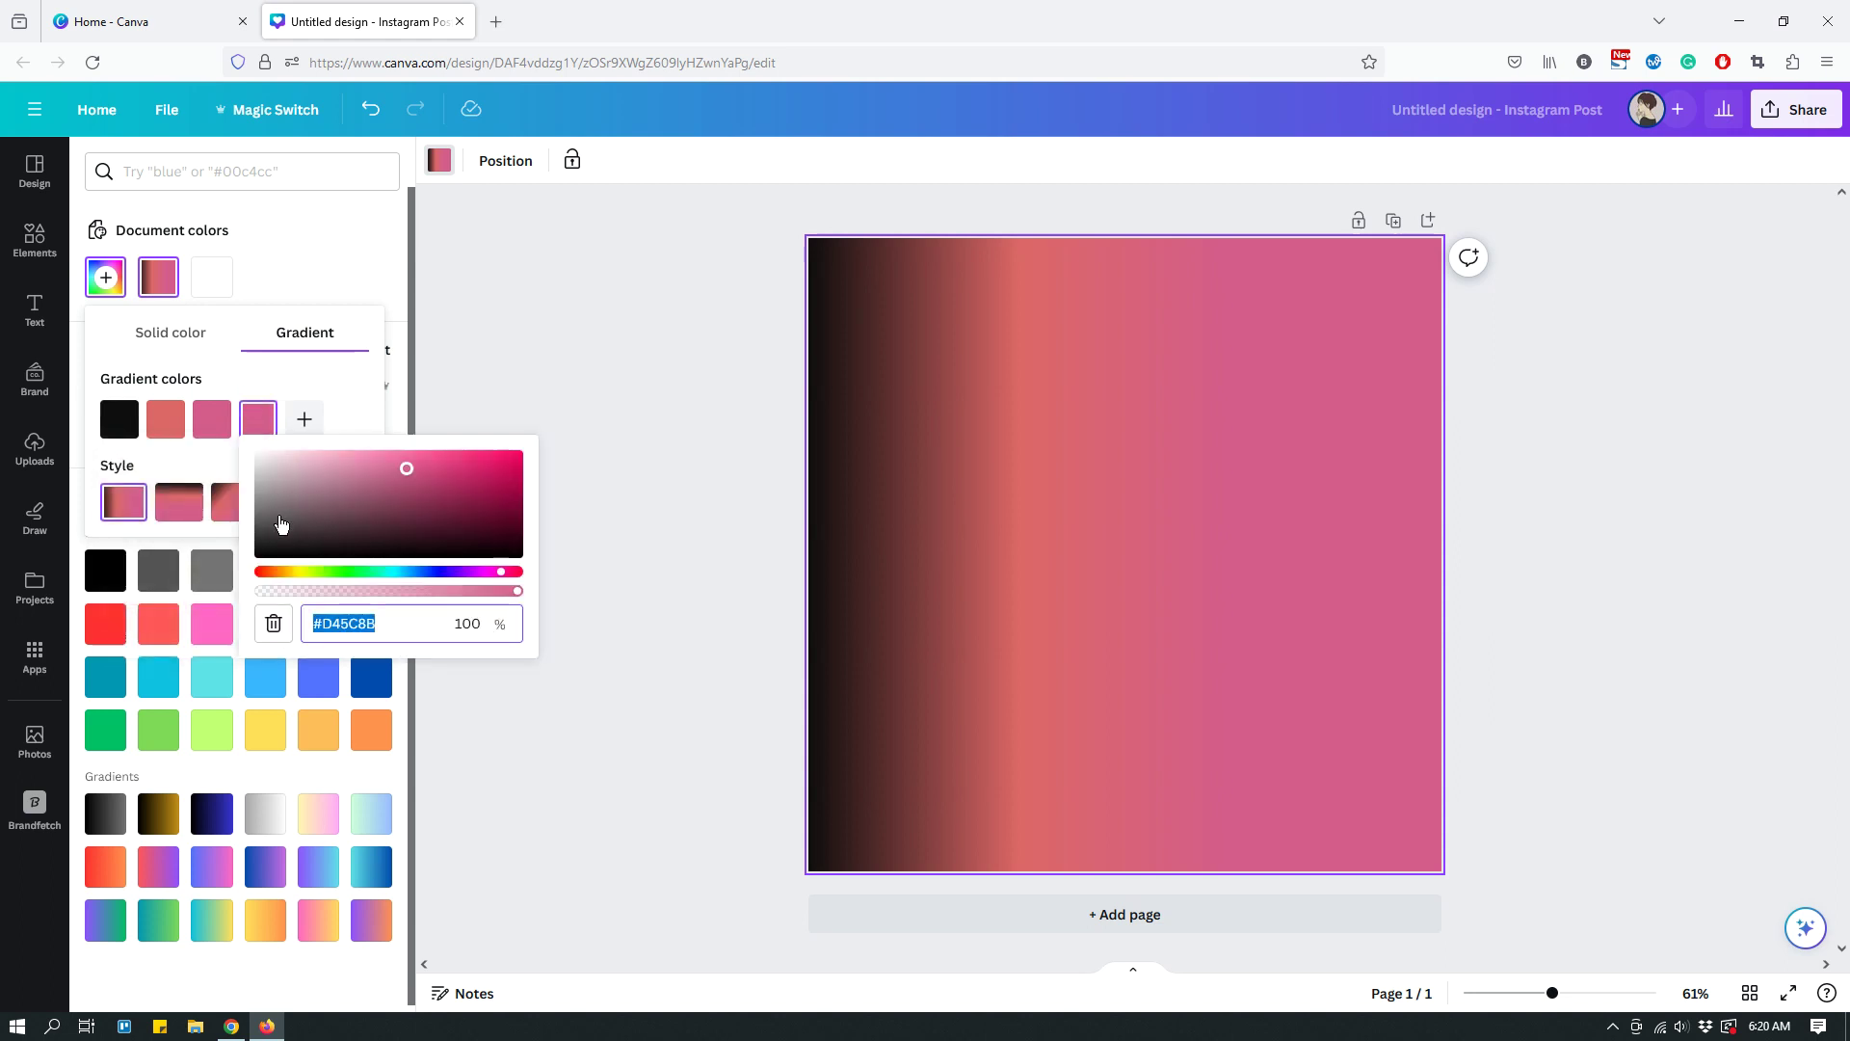
pyautogui.moveTo(275, 539); pyautogui.dragTo(260, 560)
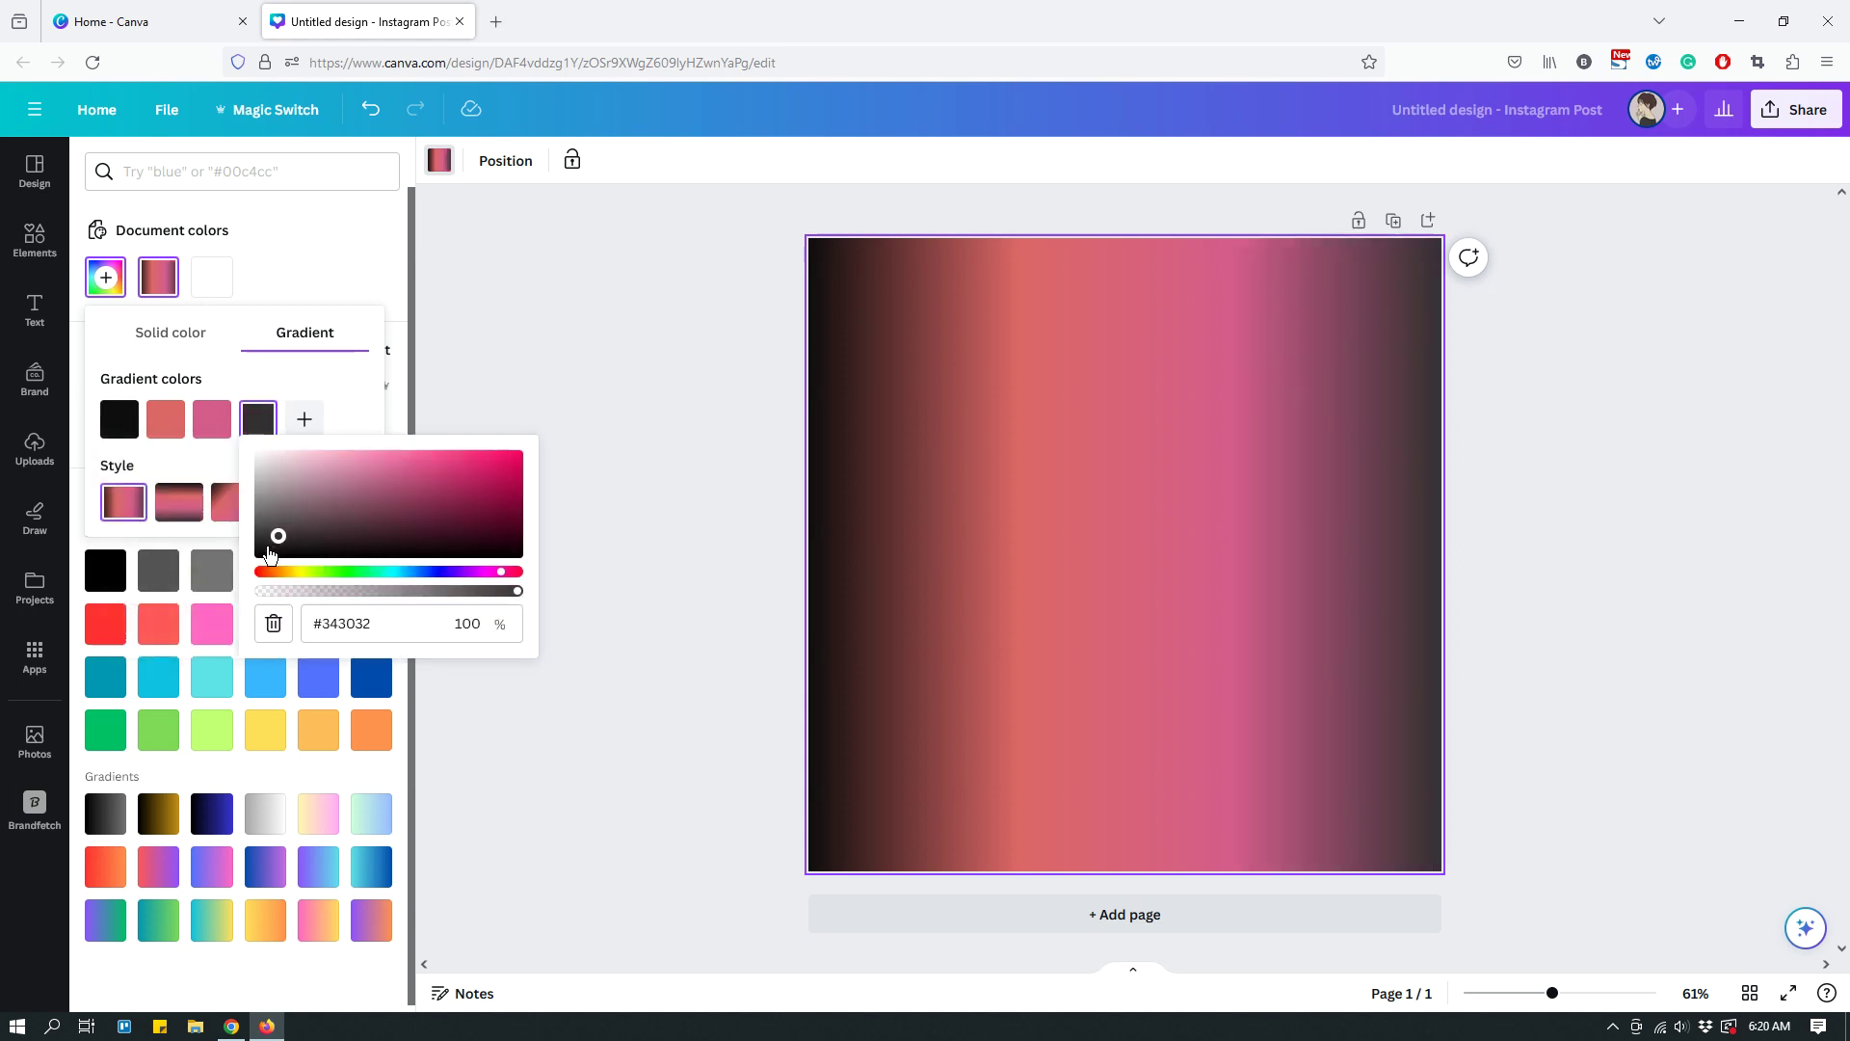
pyautogui.click(348, 420)
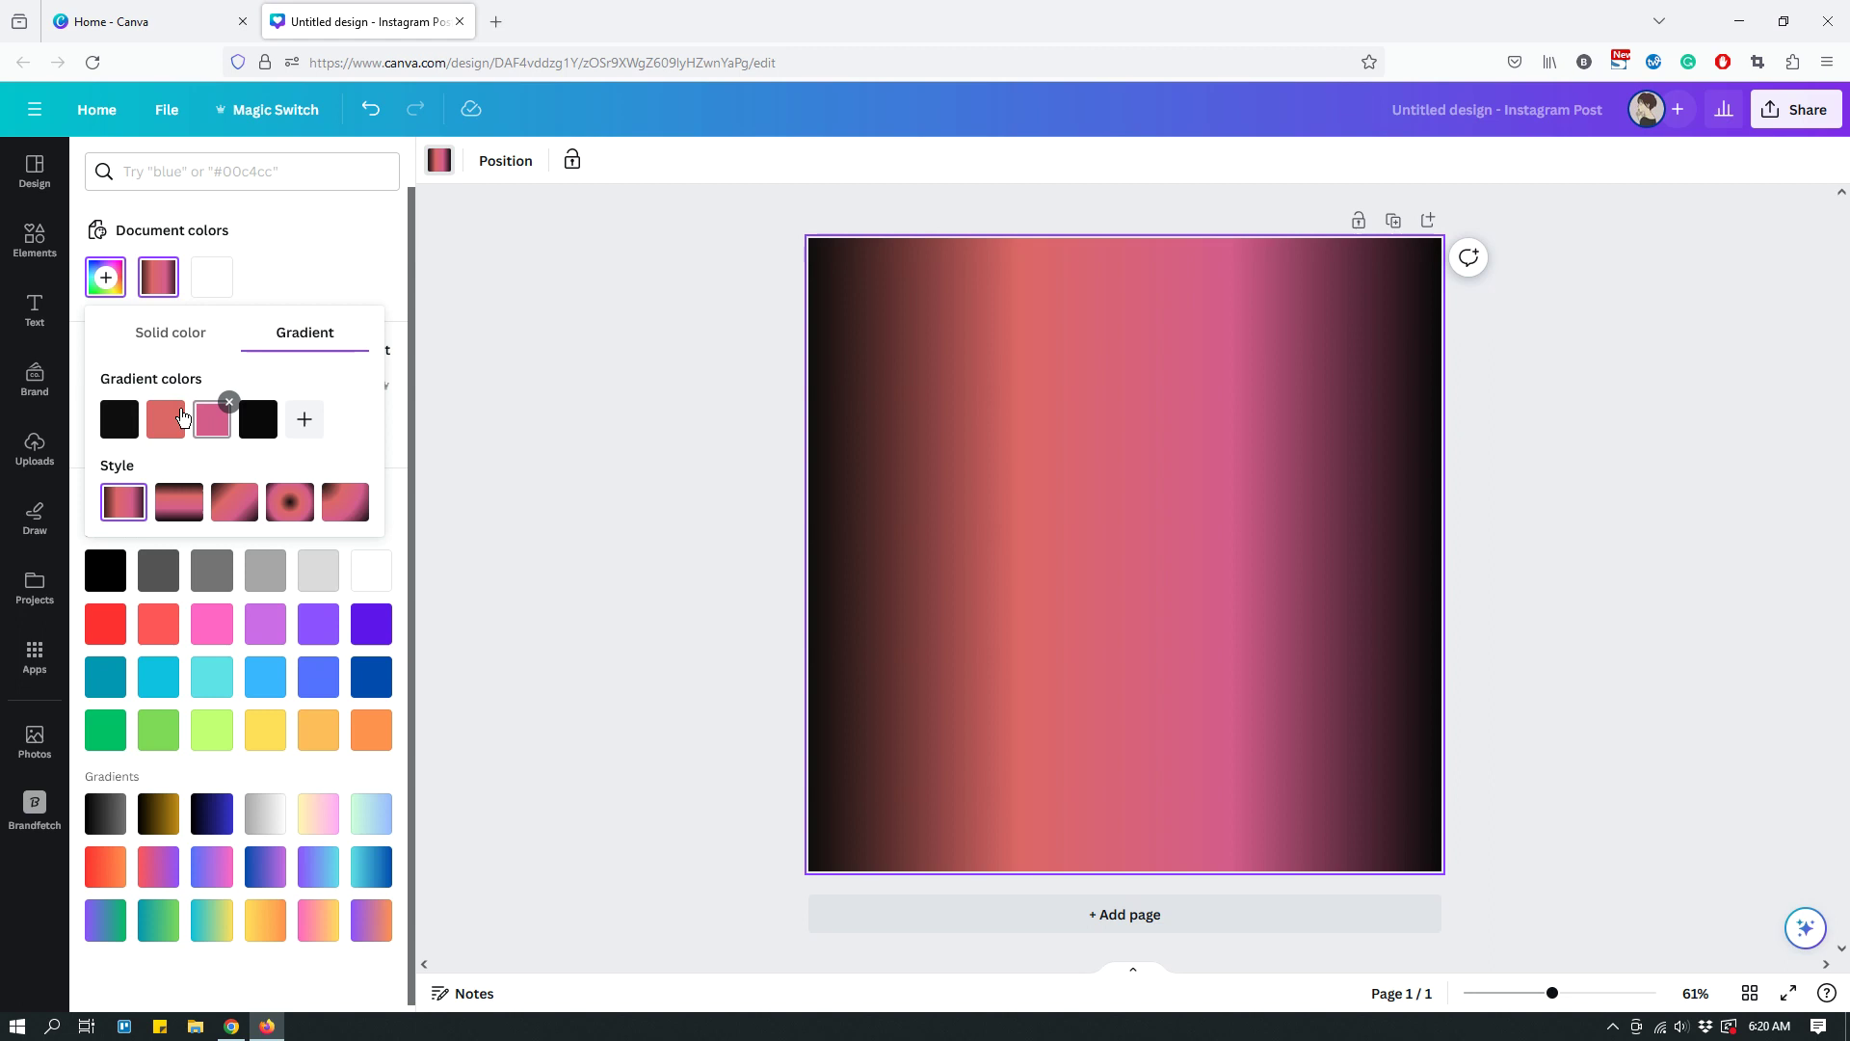
# - Remove the salmon stop and change the gradient to the fifth, corner-circular style
pyautogui.click(179, 405)
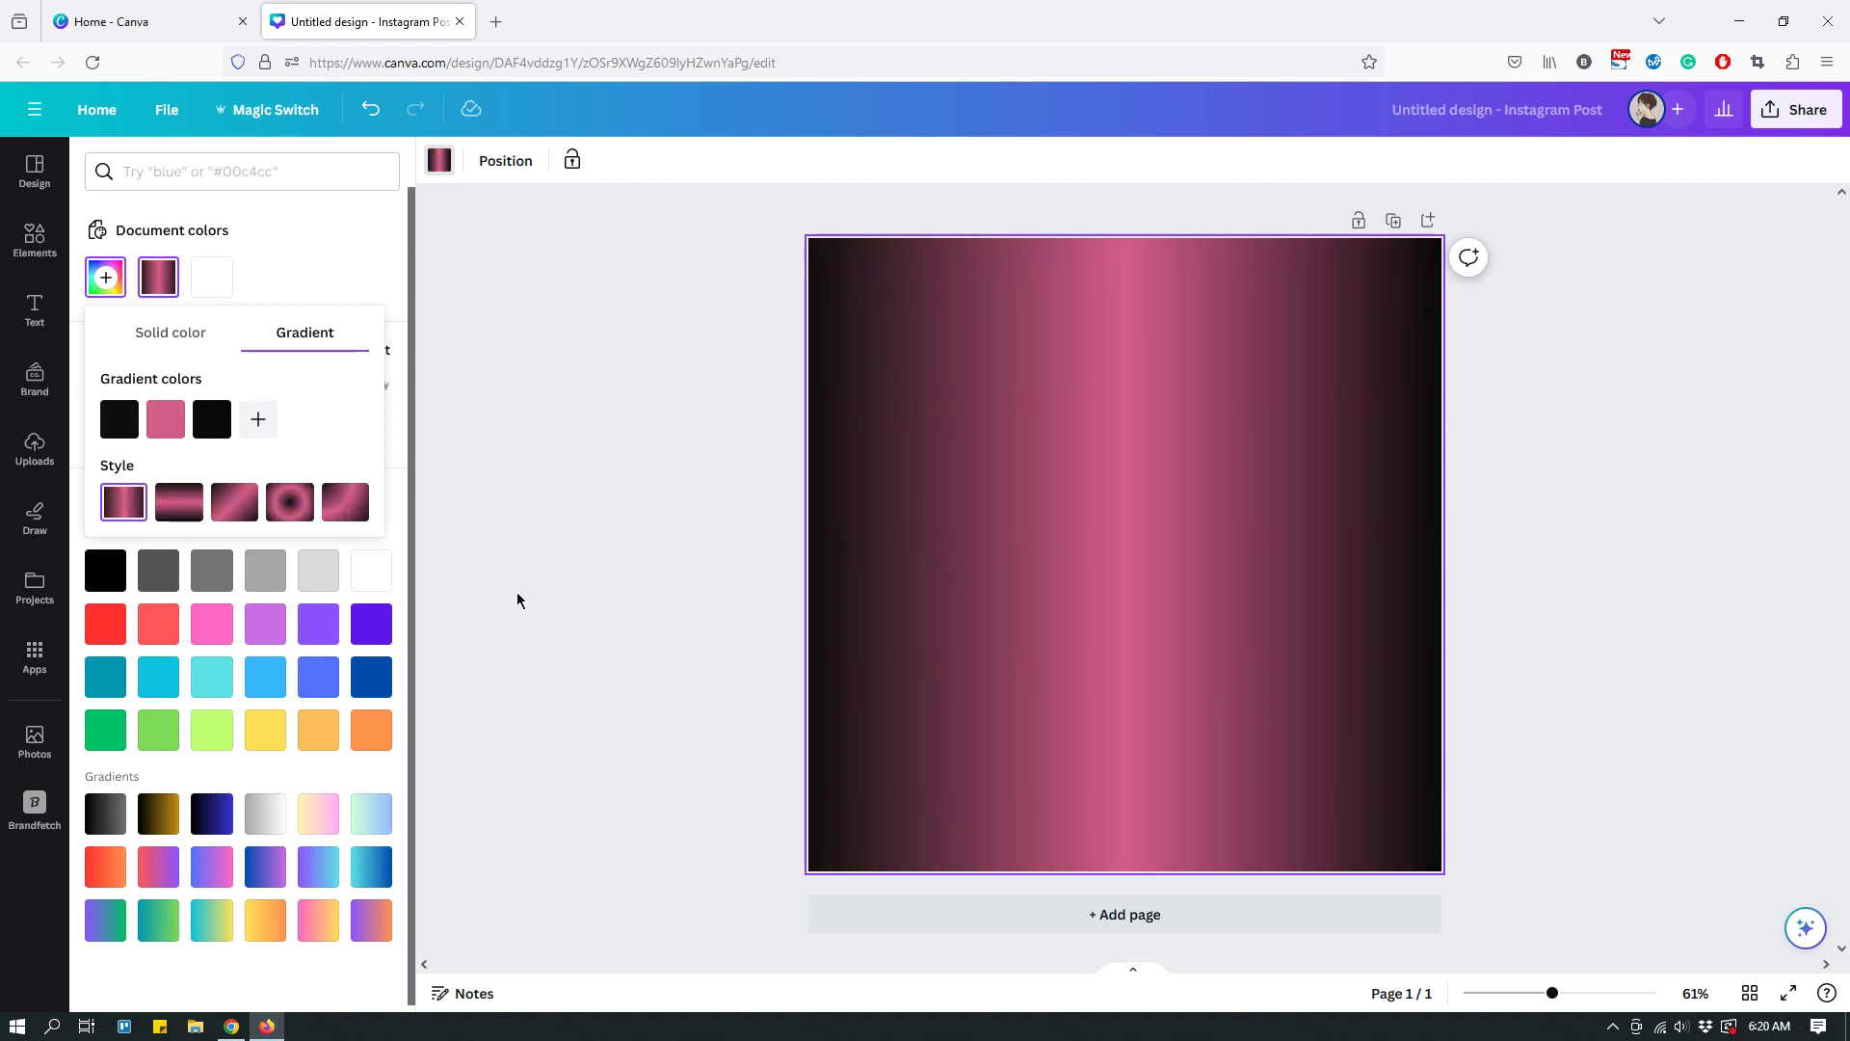
pyautogui.click(346, 444)
pyautogui.click(180, 503)
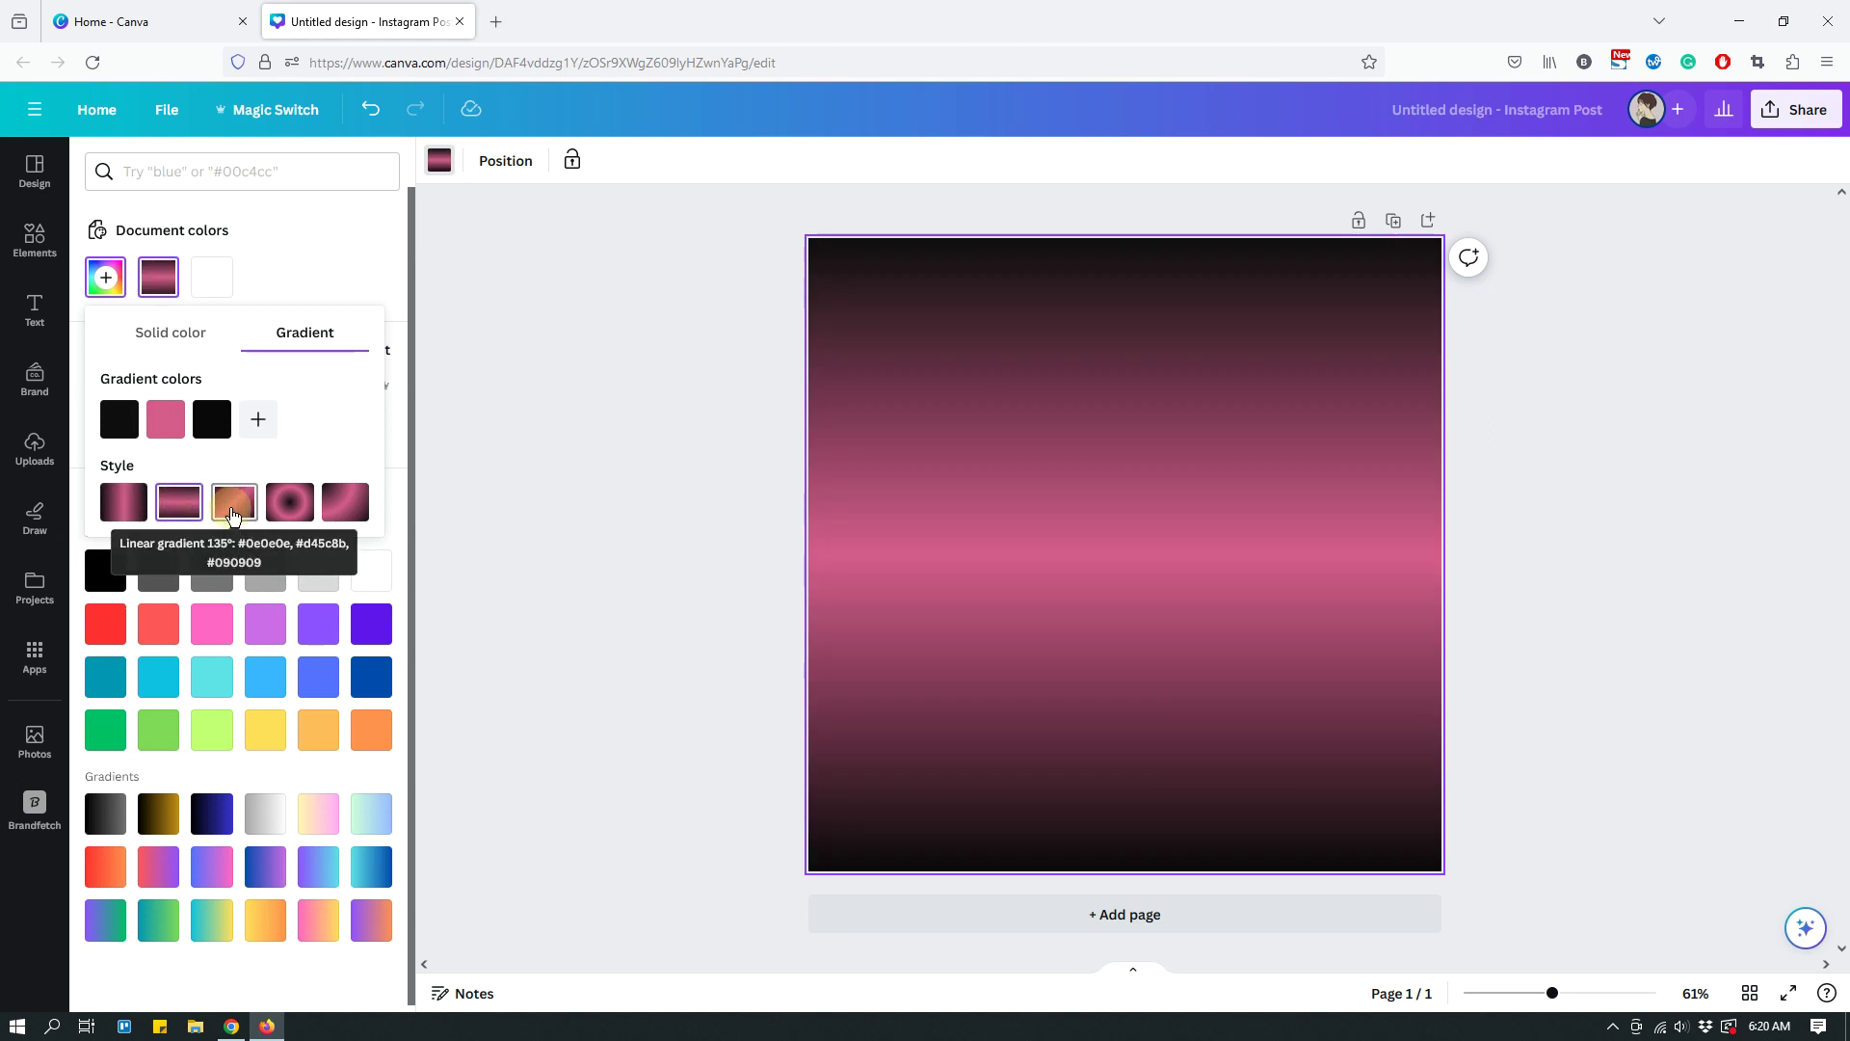
pyautogui.click(228, 506)
pyautogui.click(290, 506)
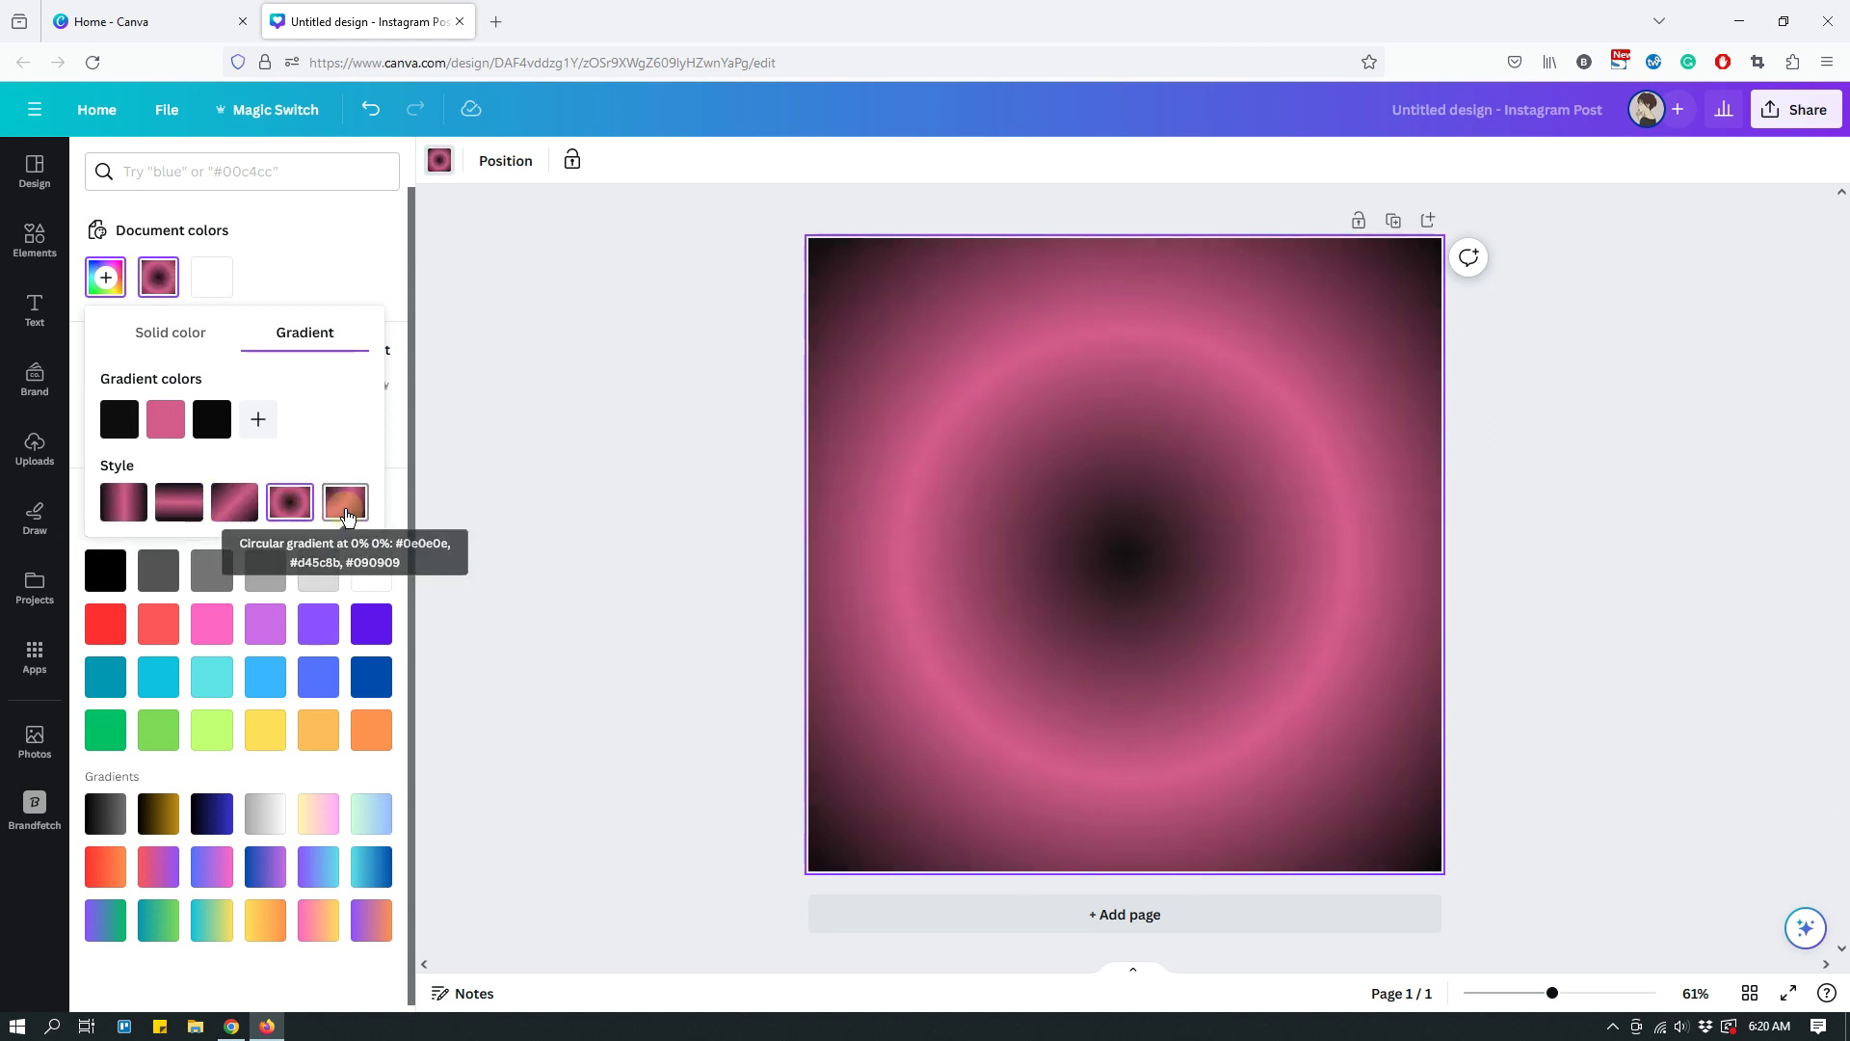
pyautogui.click(347, 507)
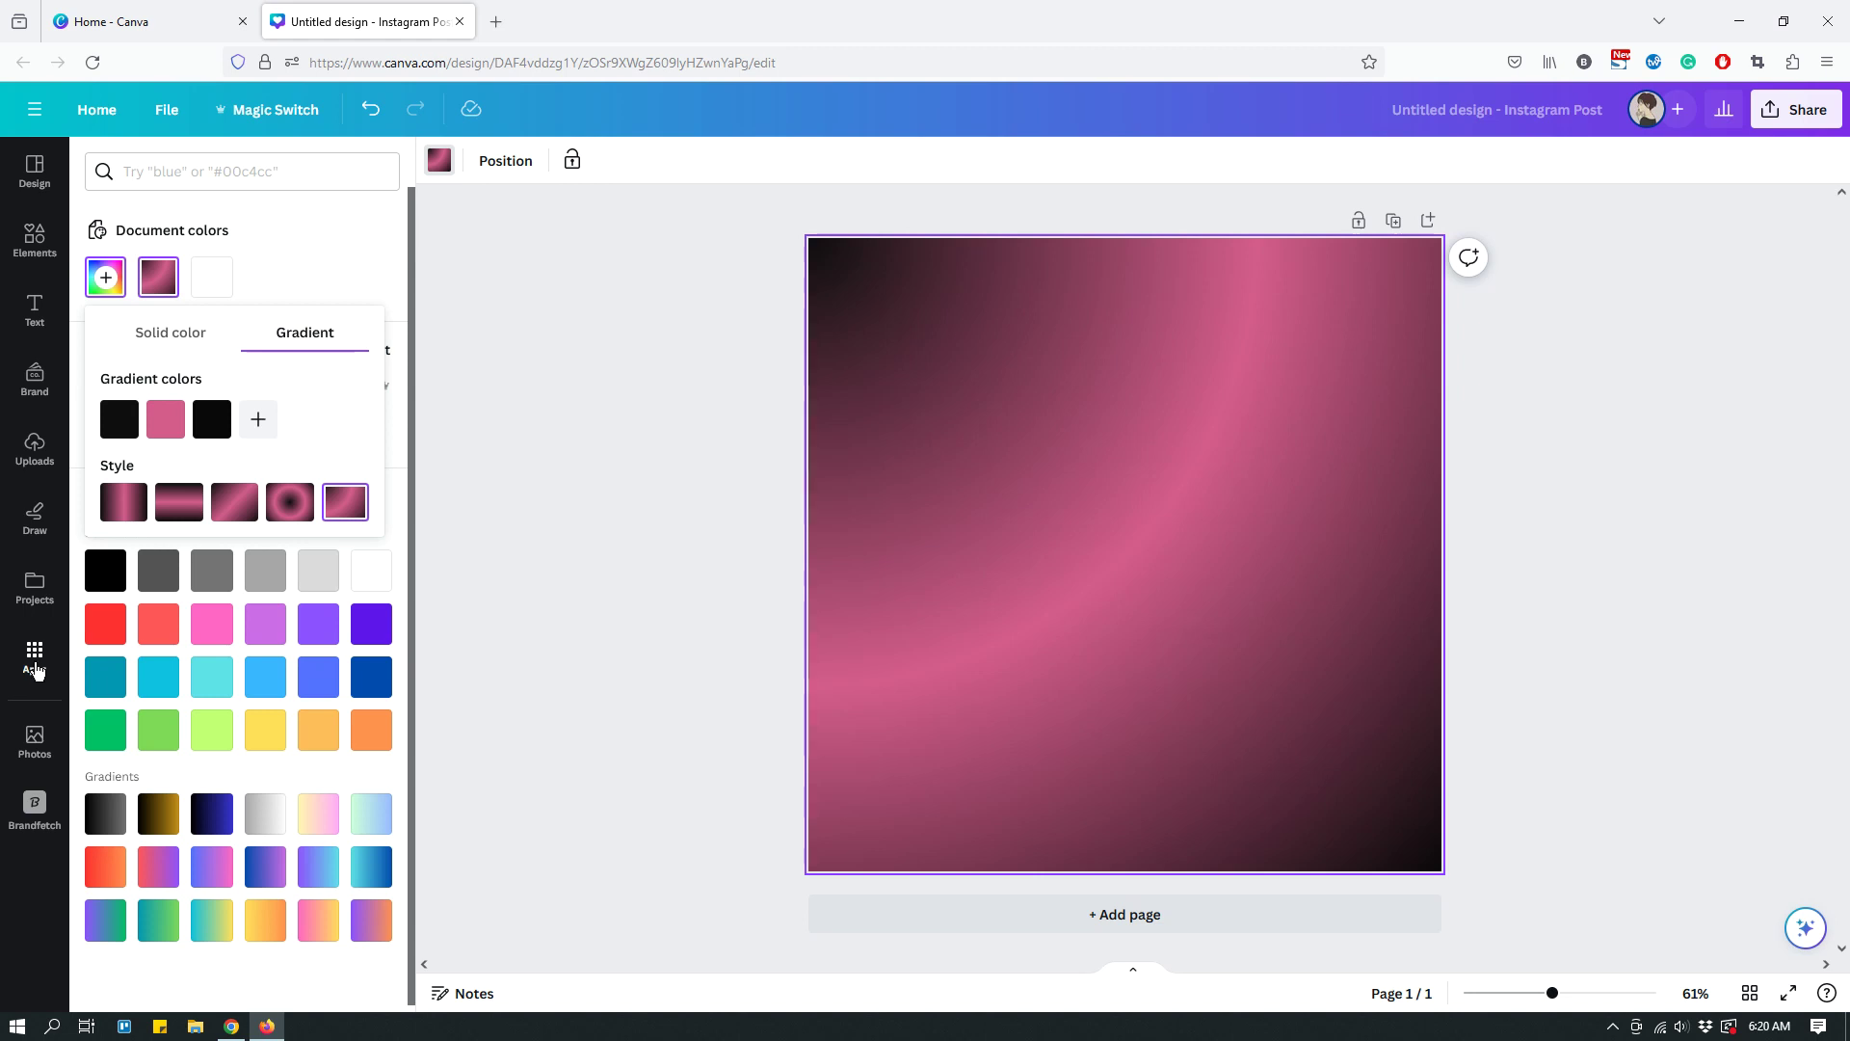
# - Find the Mesh Gradient app under Apps and delete the pink gradient background
pyautogui.click(35, 670)
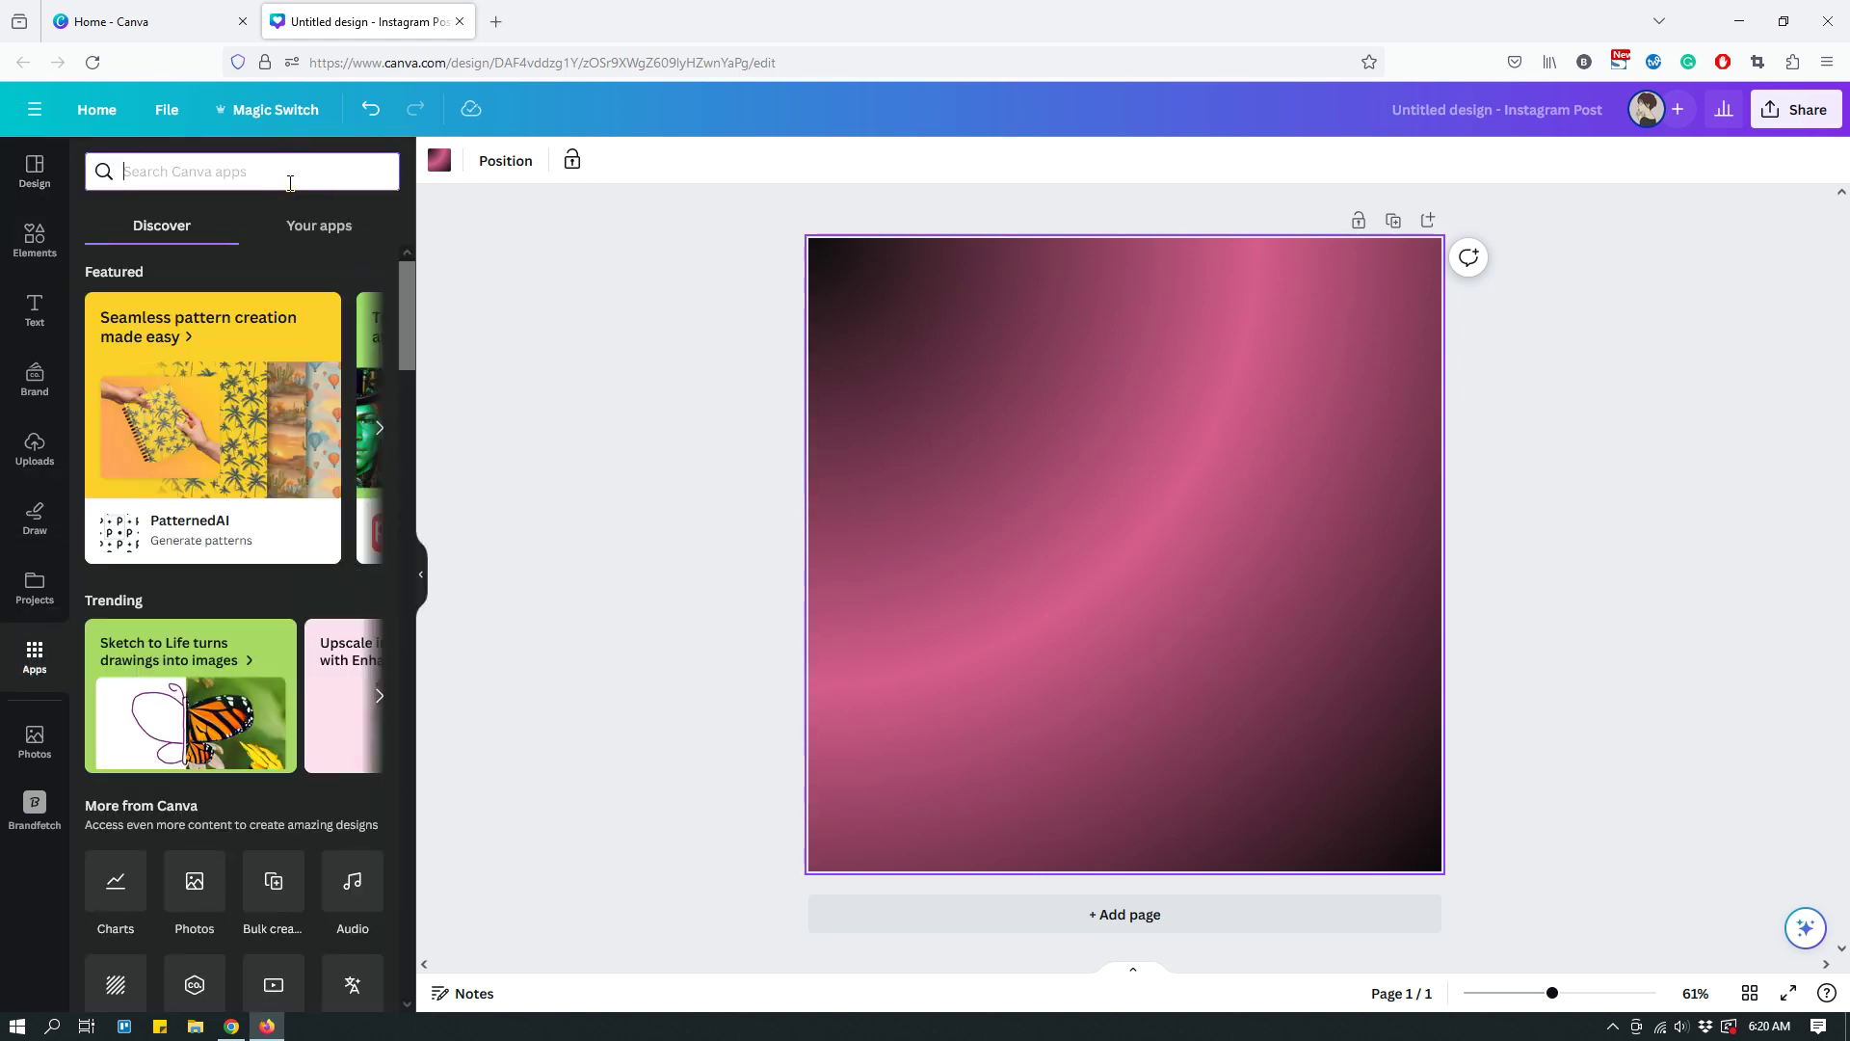
pyautogui.write('mesh gradie')
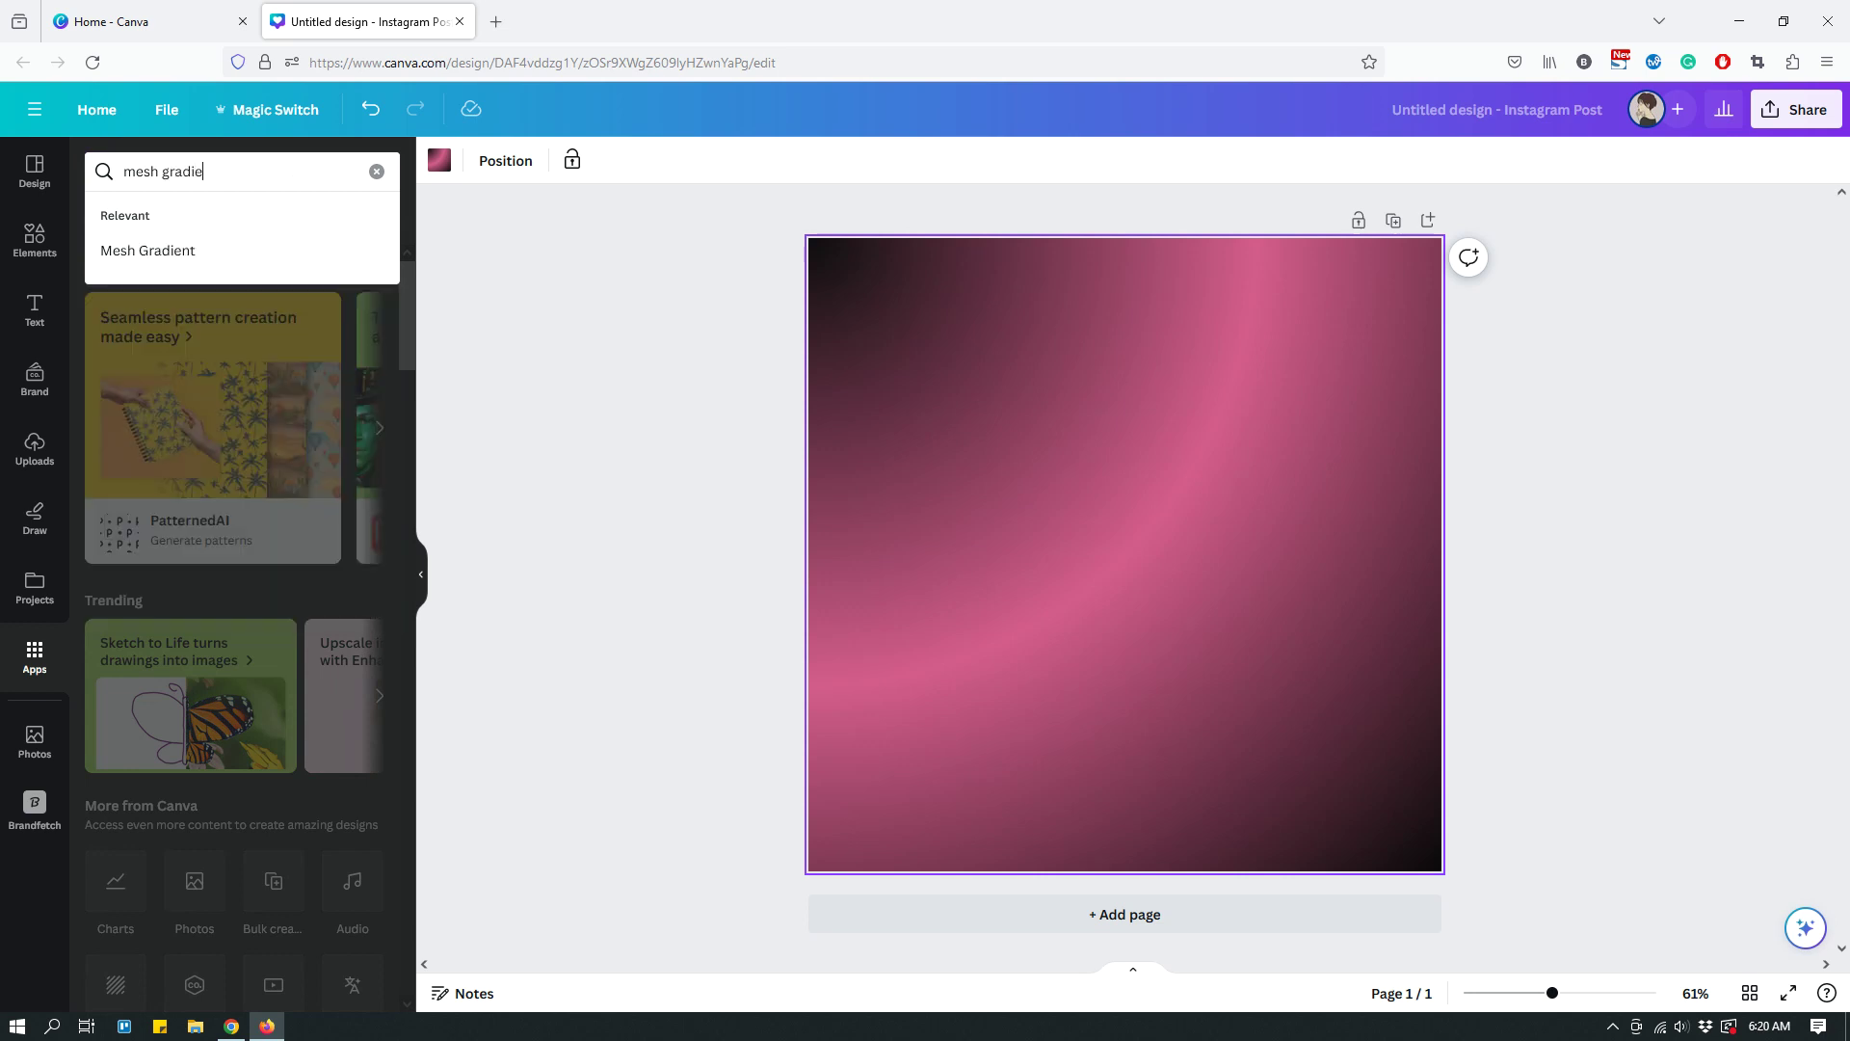
pyautogui.write('nt')
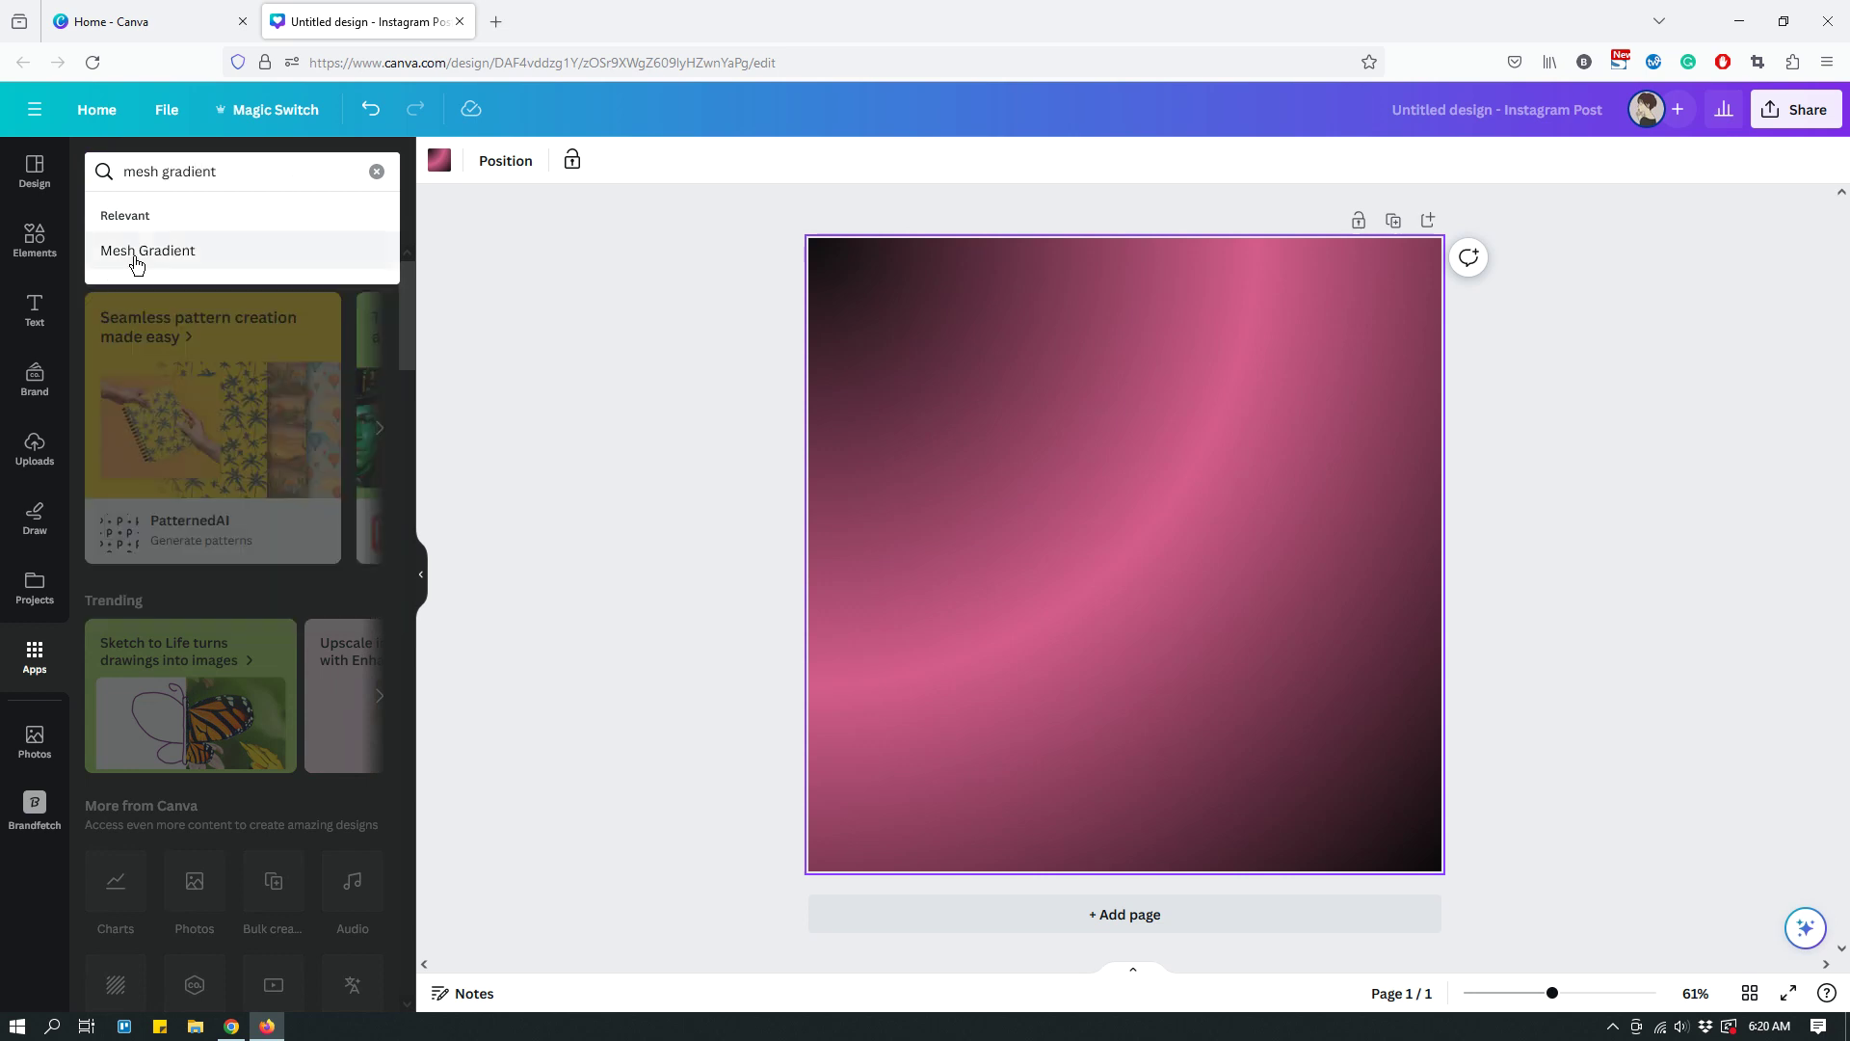
pyautogui.click(127, 253)
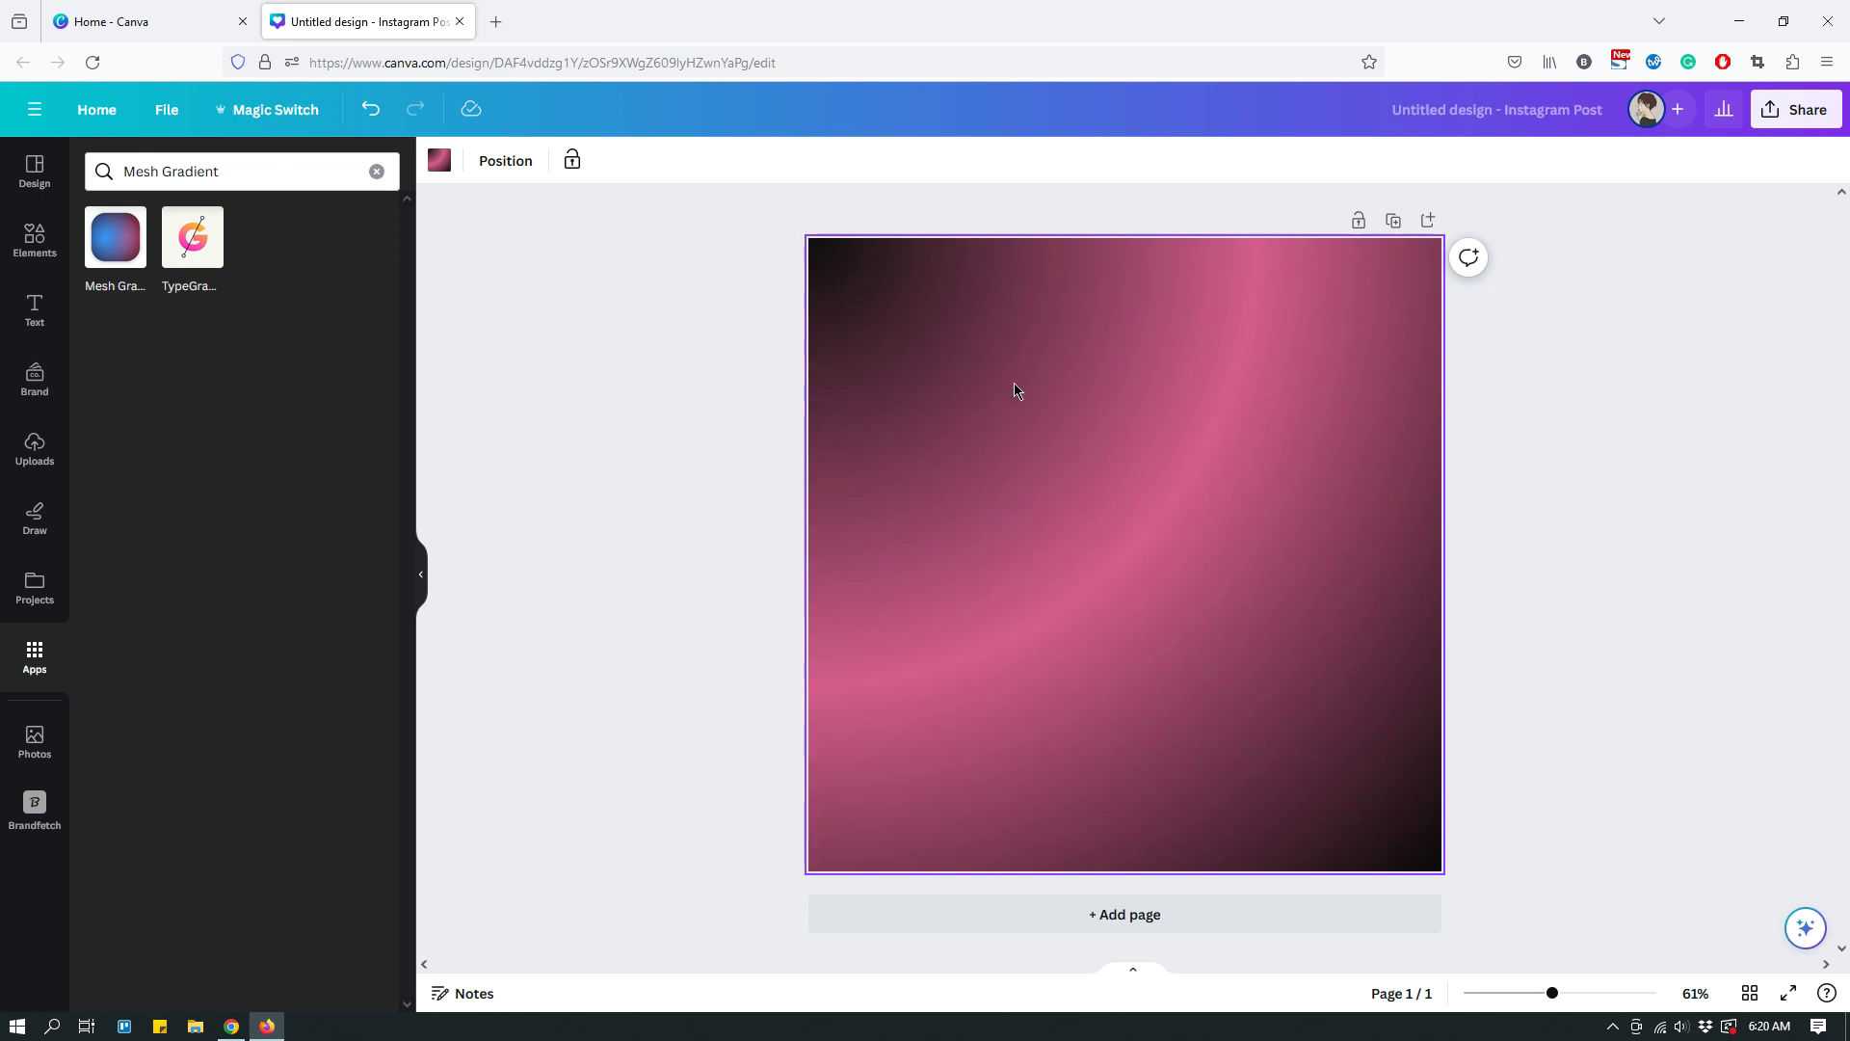
pyautogui.click(115, 239)
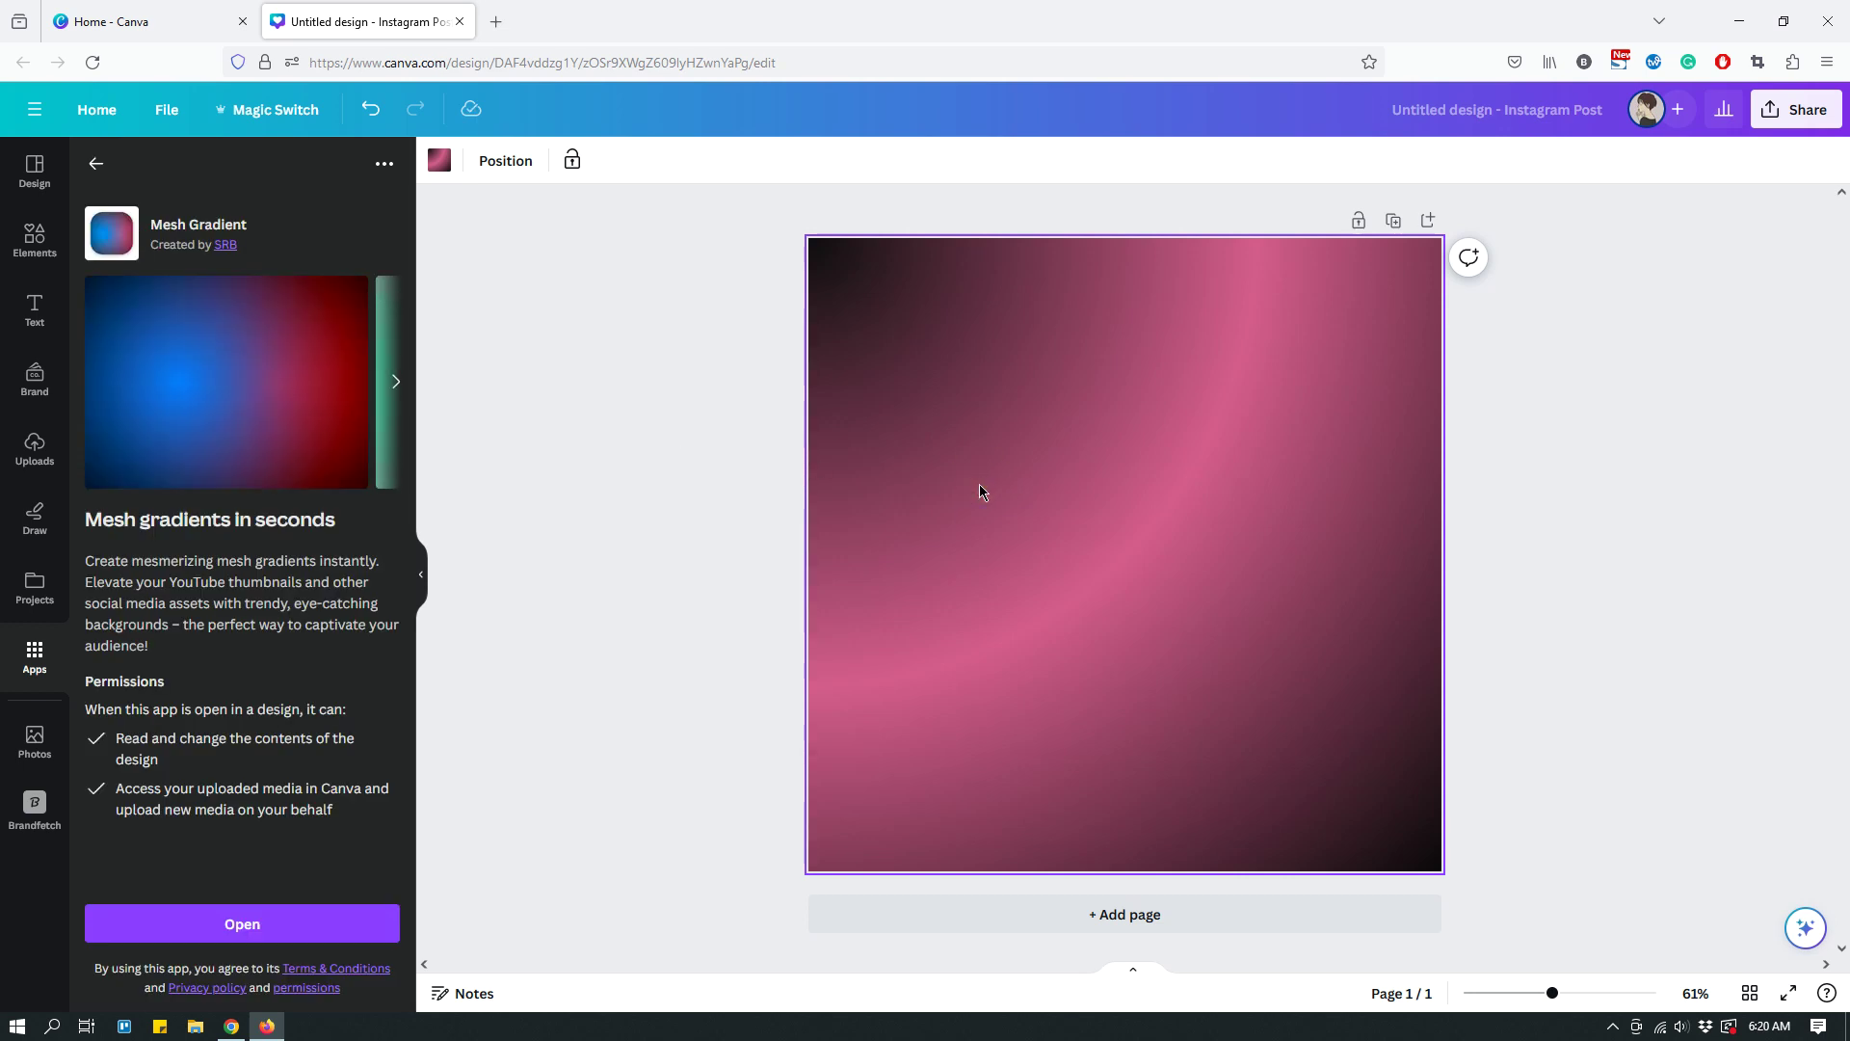
pyautogui.press('Delete')
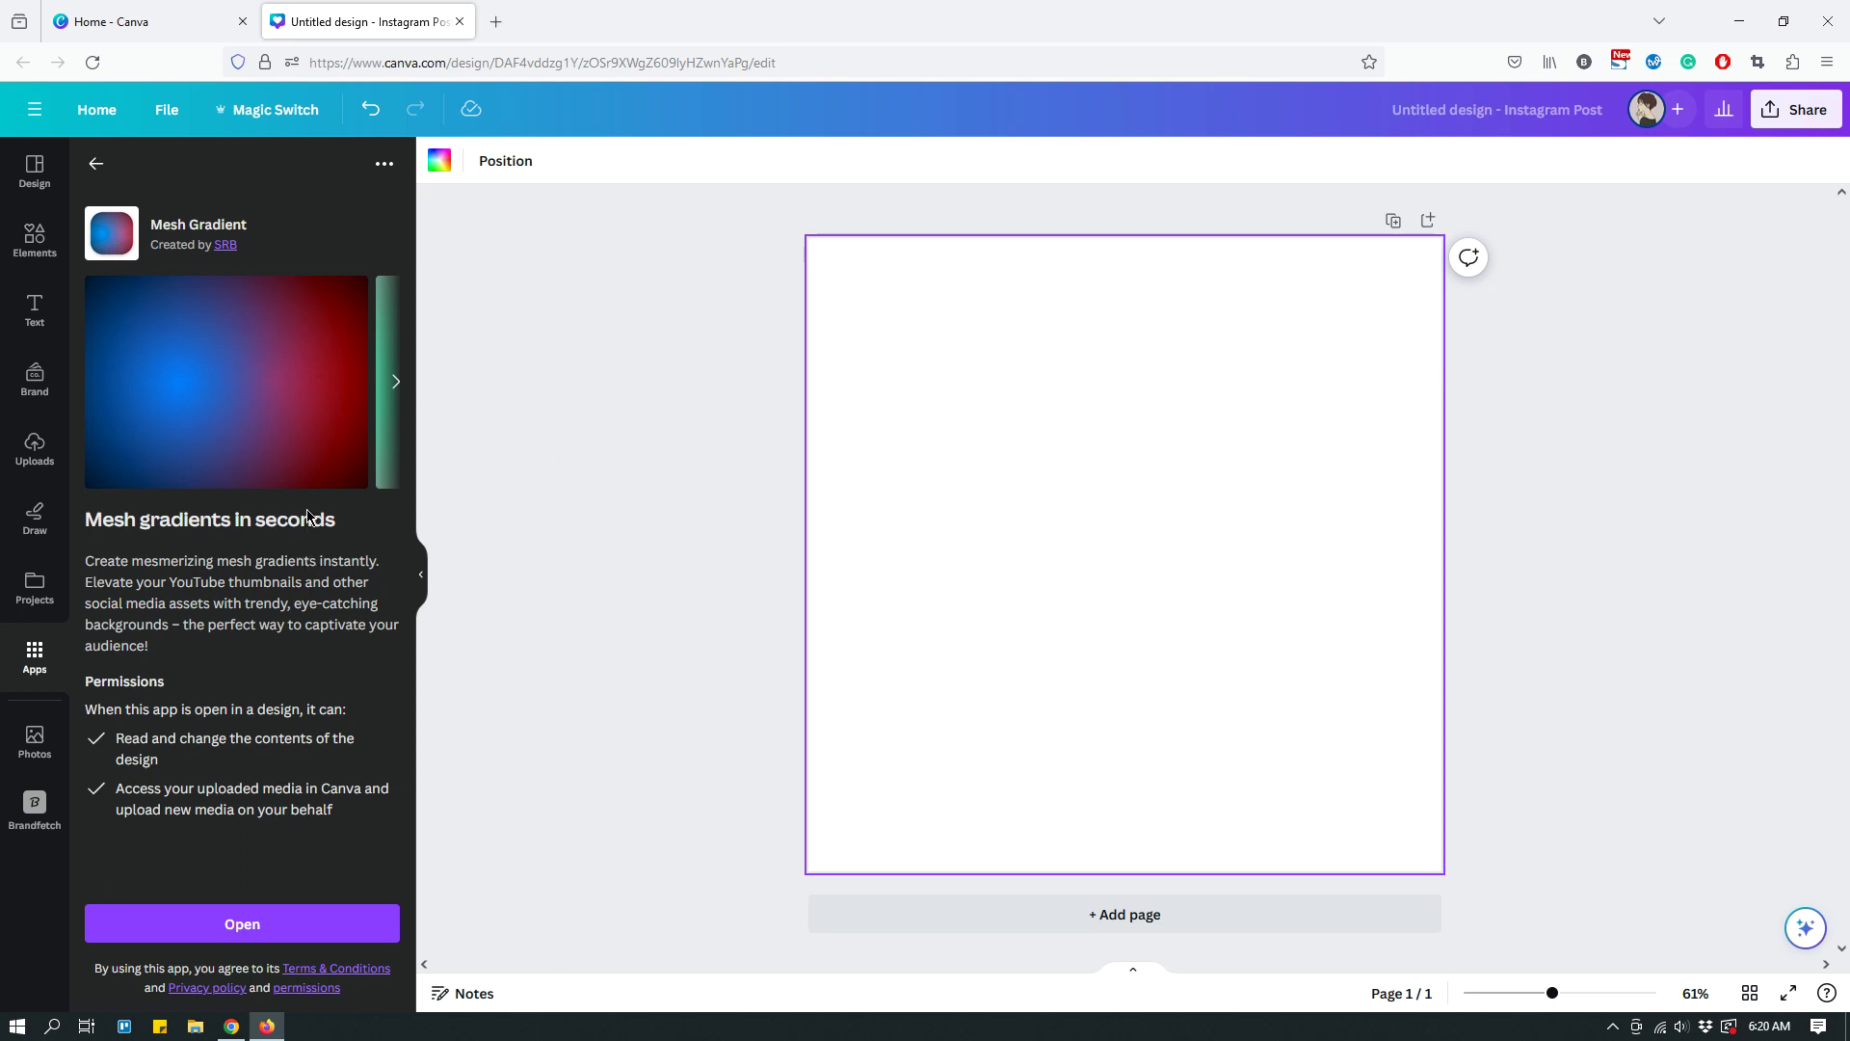
# - Launch the Mesh Gradient app and set its first colour to orange
pyautogui.click(274, 924)
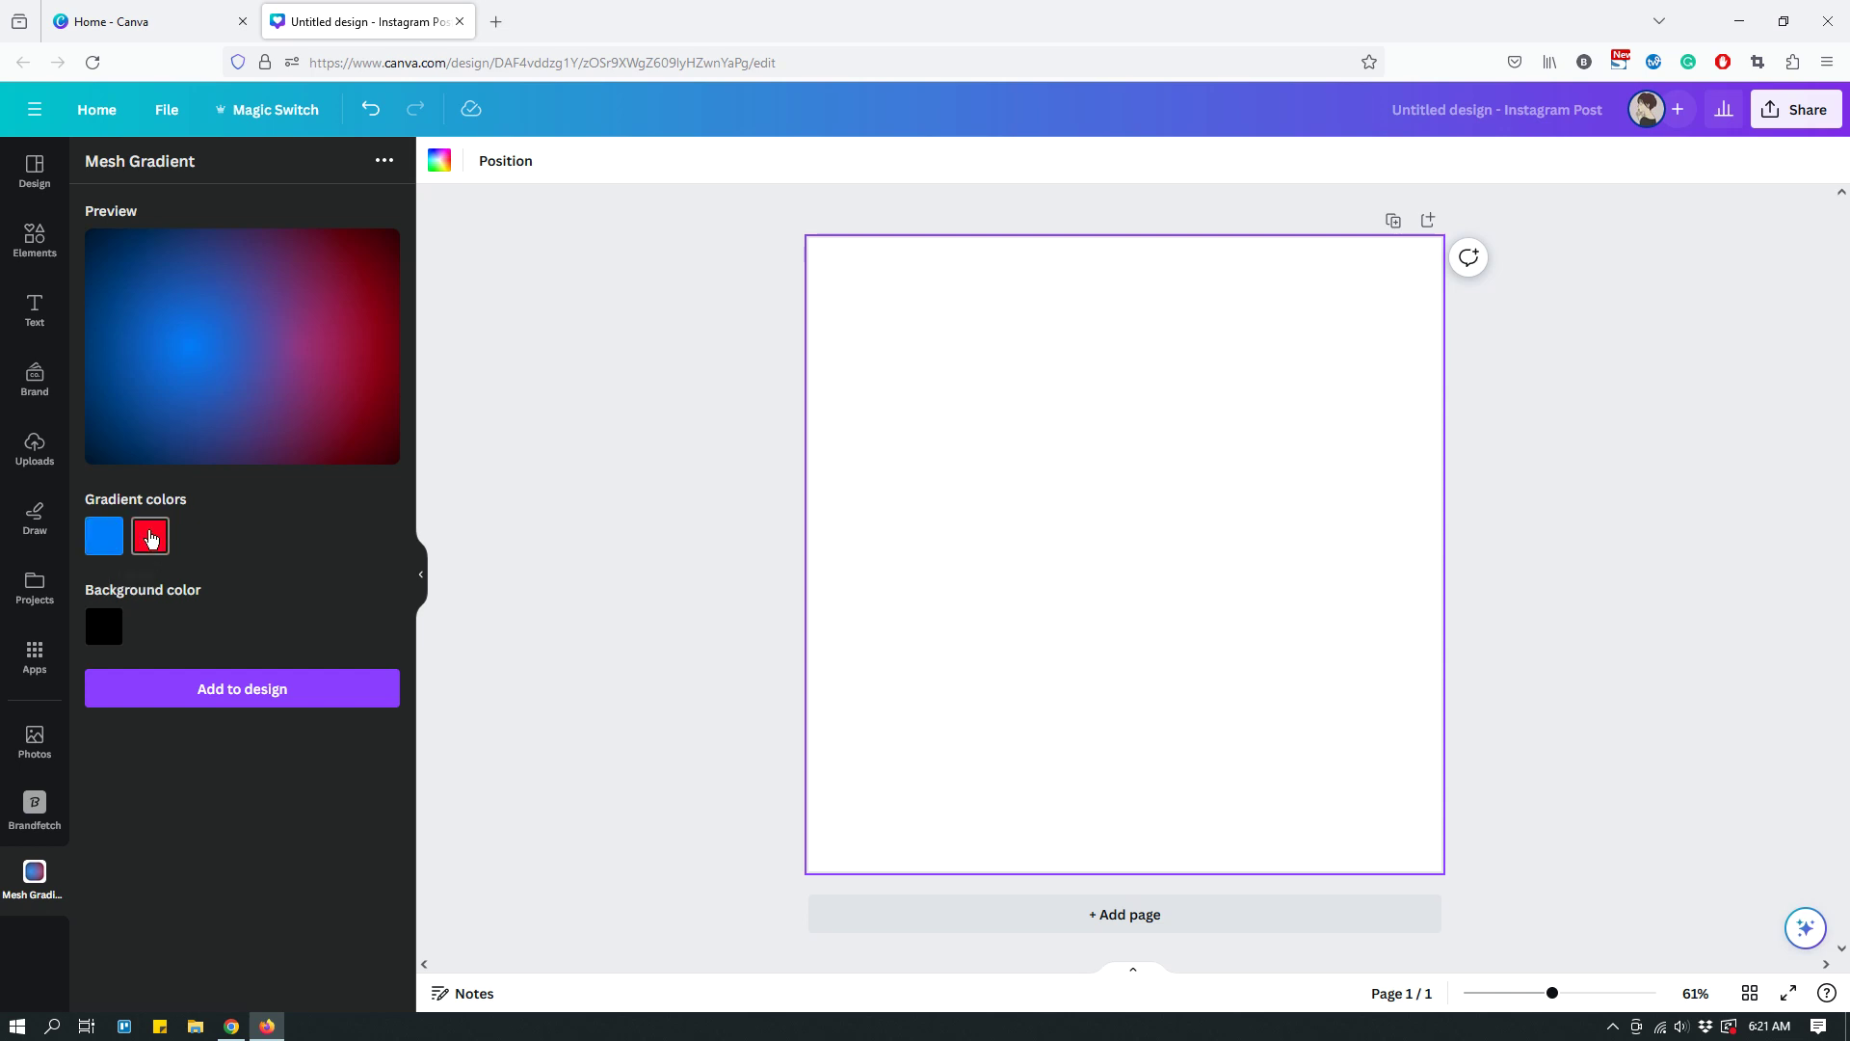
pyautogui.click(102, 543)
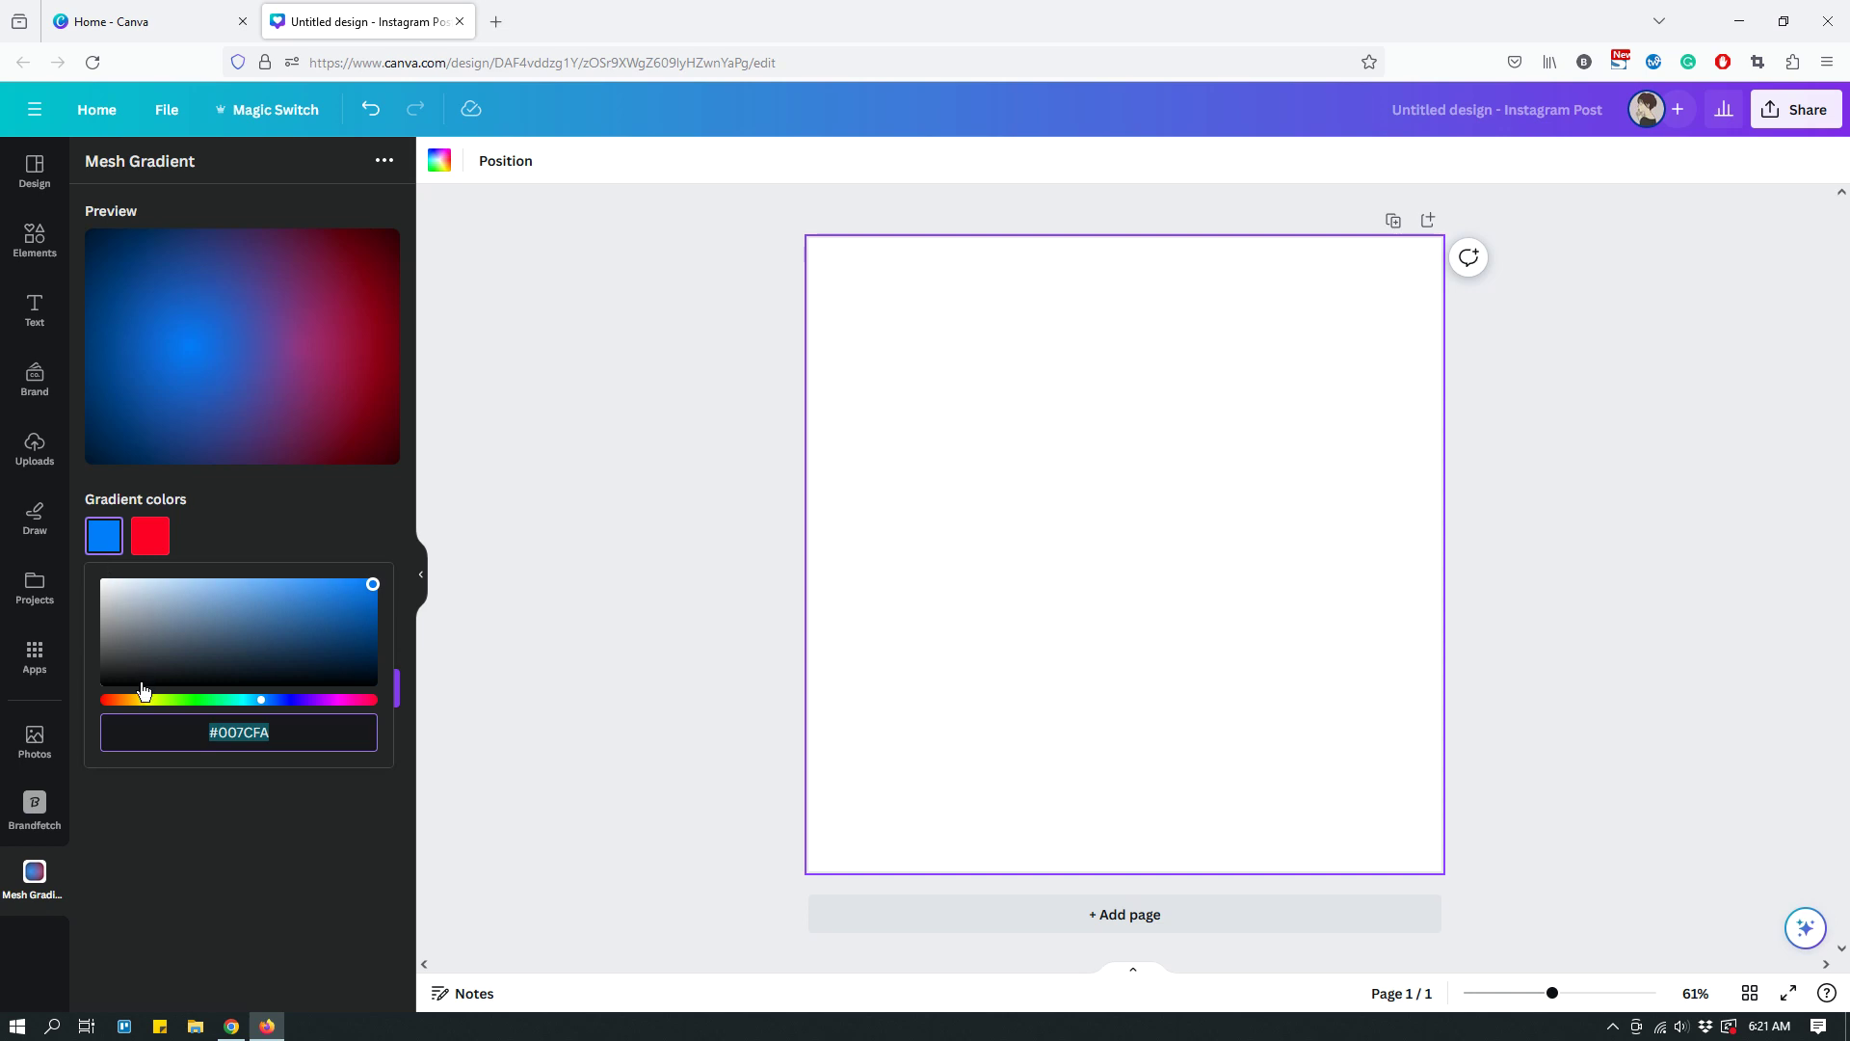
pyautogui.click(118, 701)
# - Set the second mesh gradient colour to magenta
pyautogui.click(147, 534)
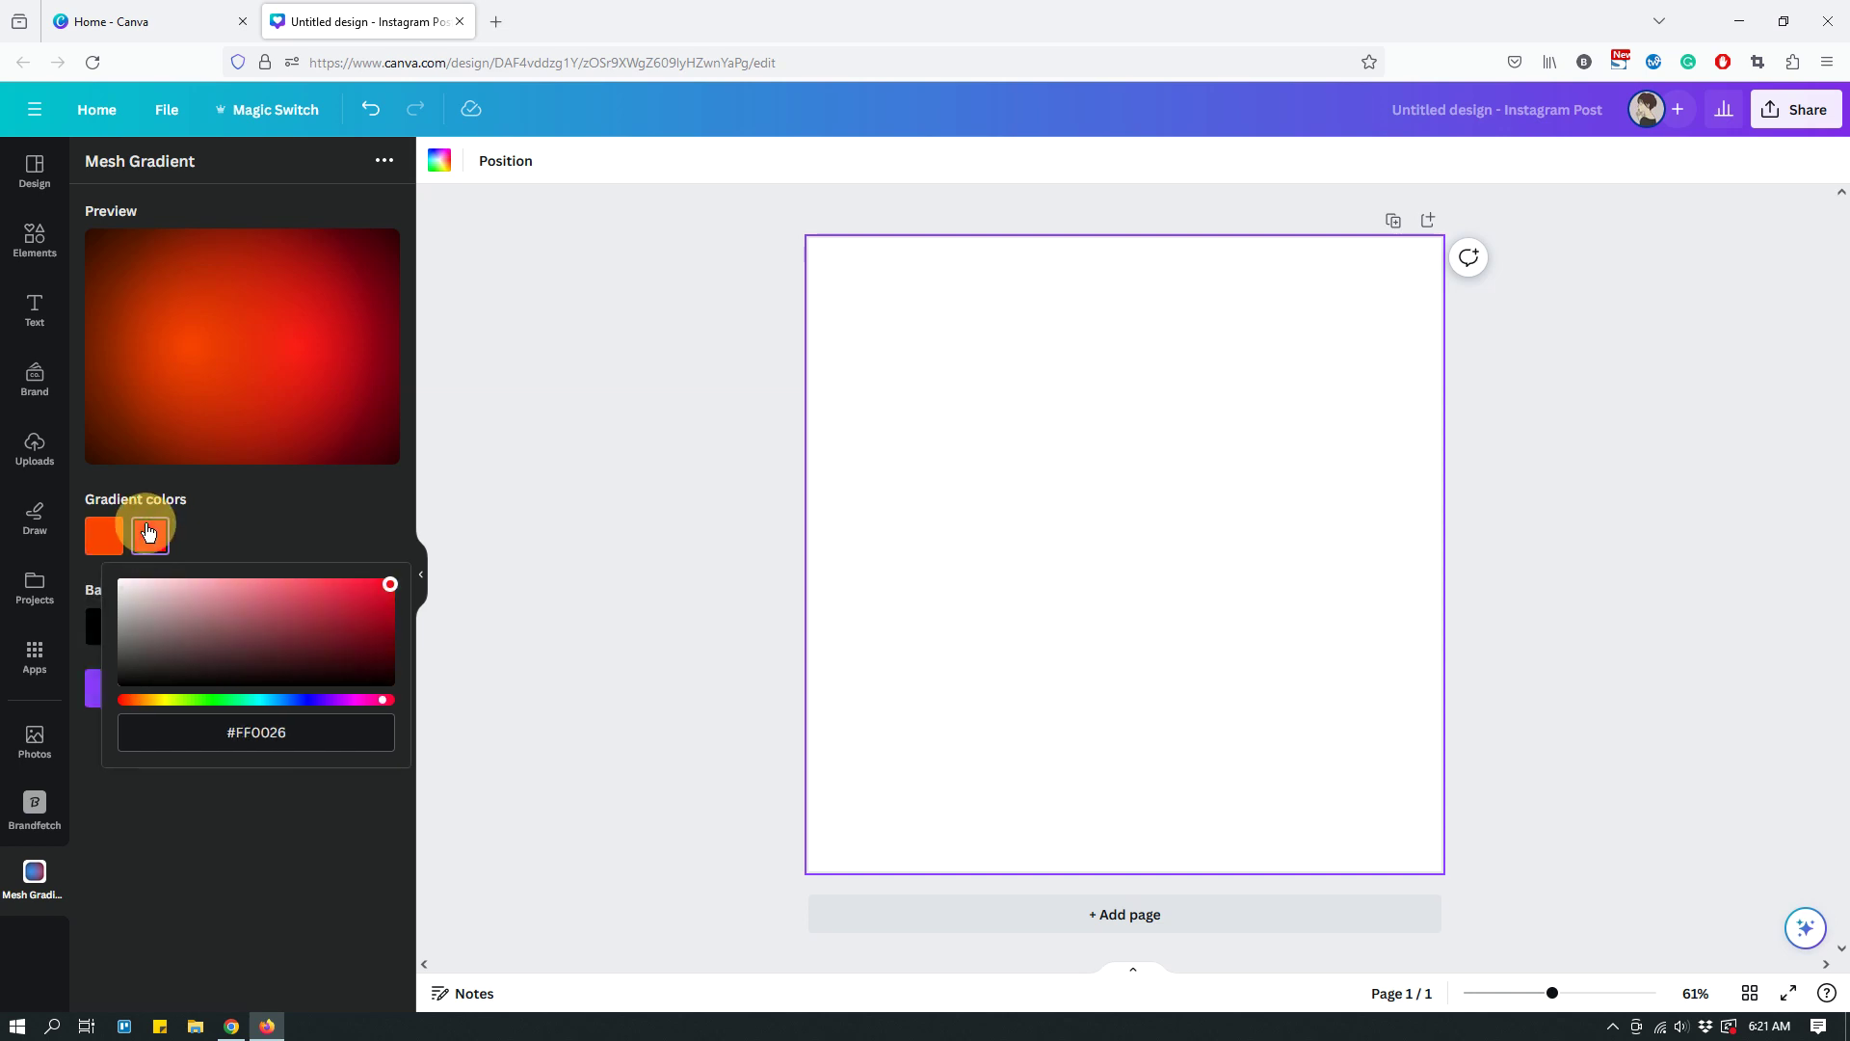
pyautogui.click(225, 703)
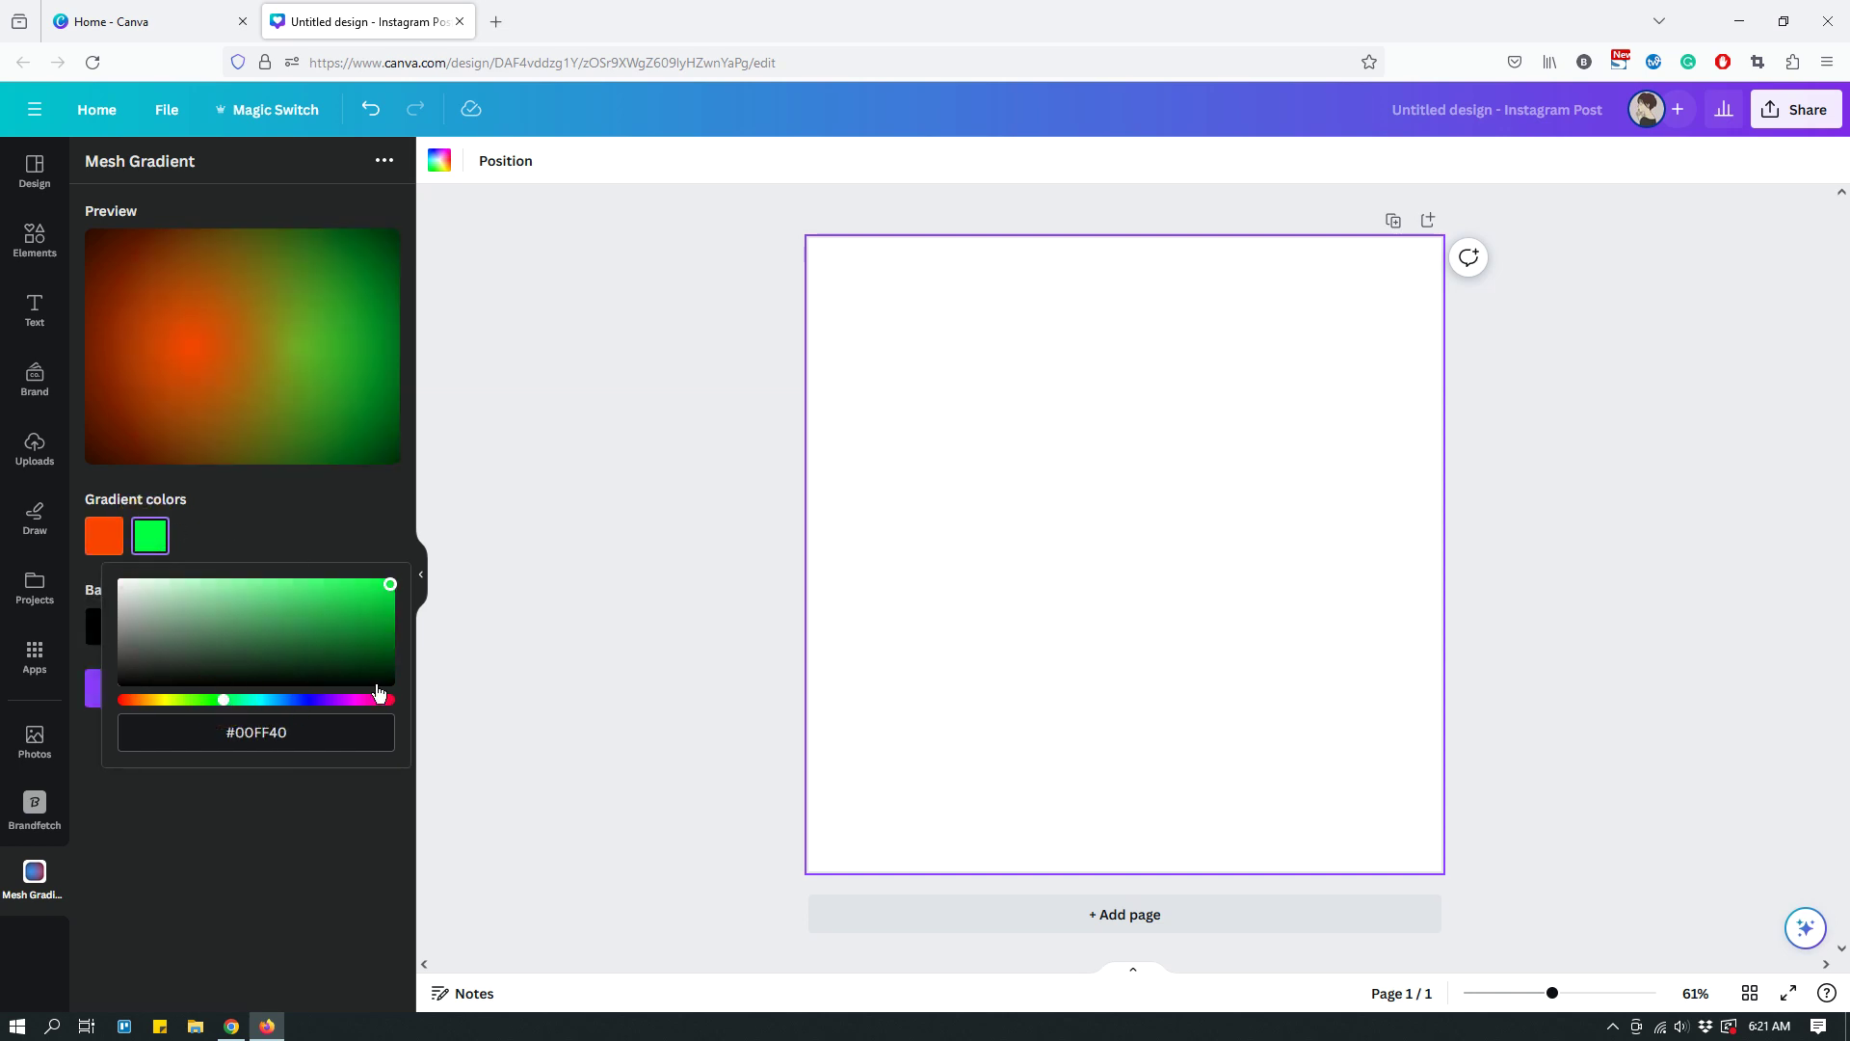
pyautogui.click(270, 702)
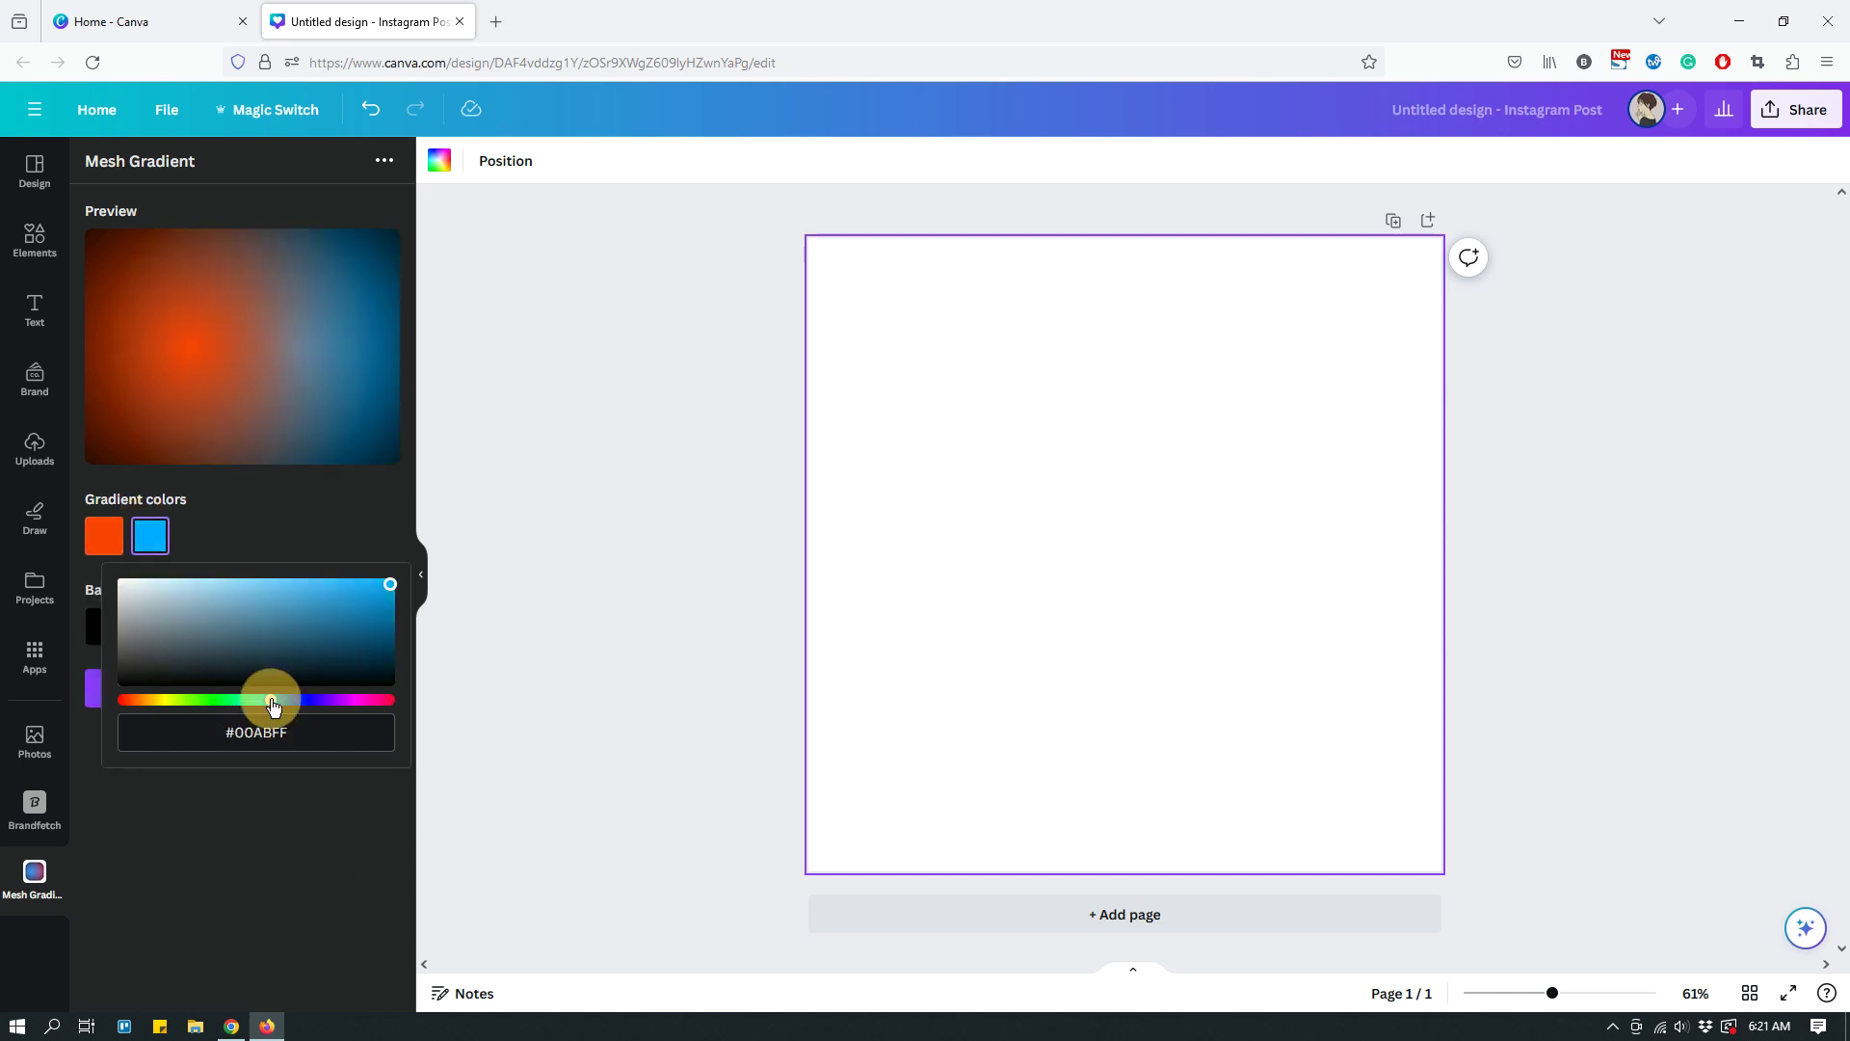
pyautogui.click(345, 701)
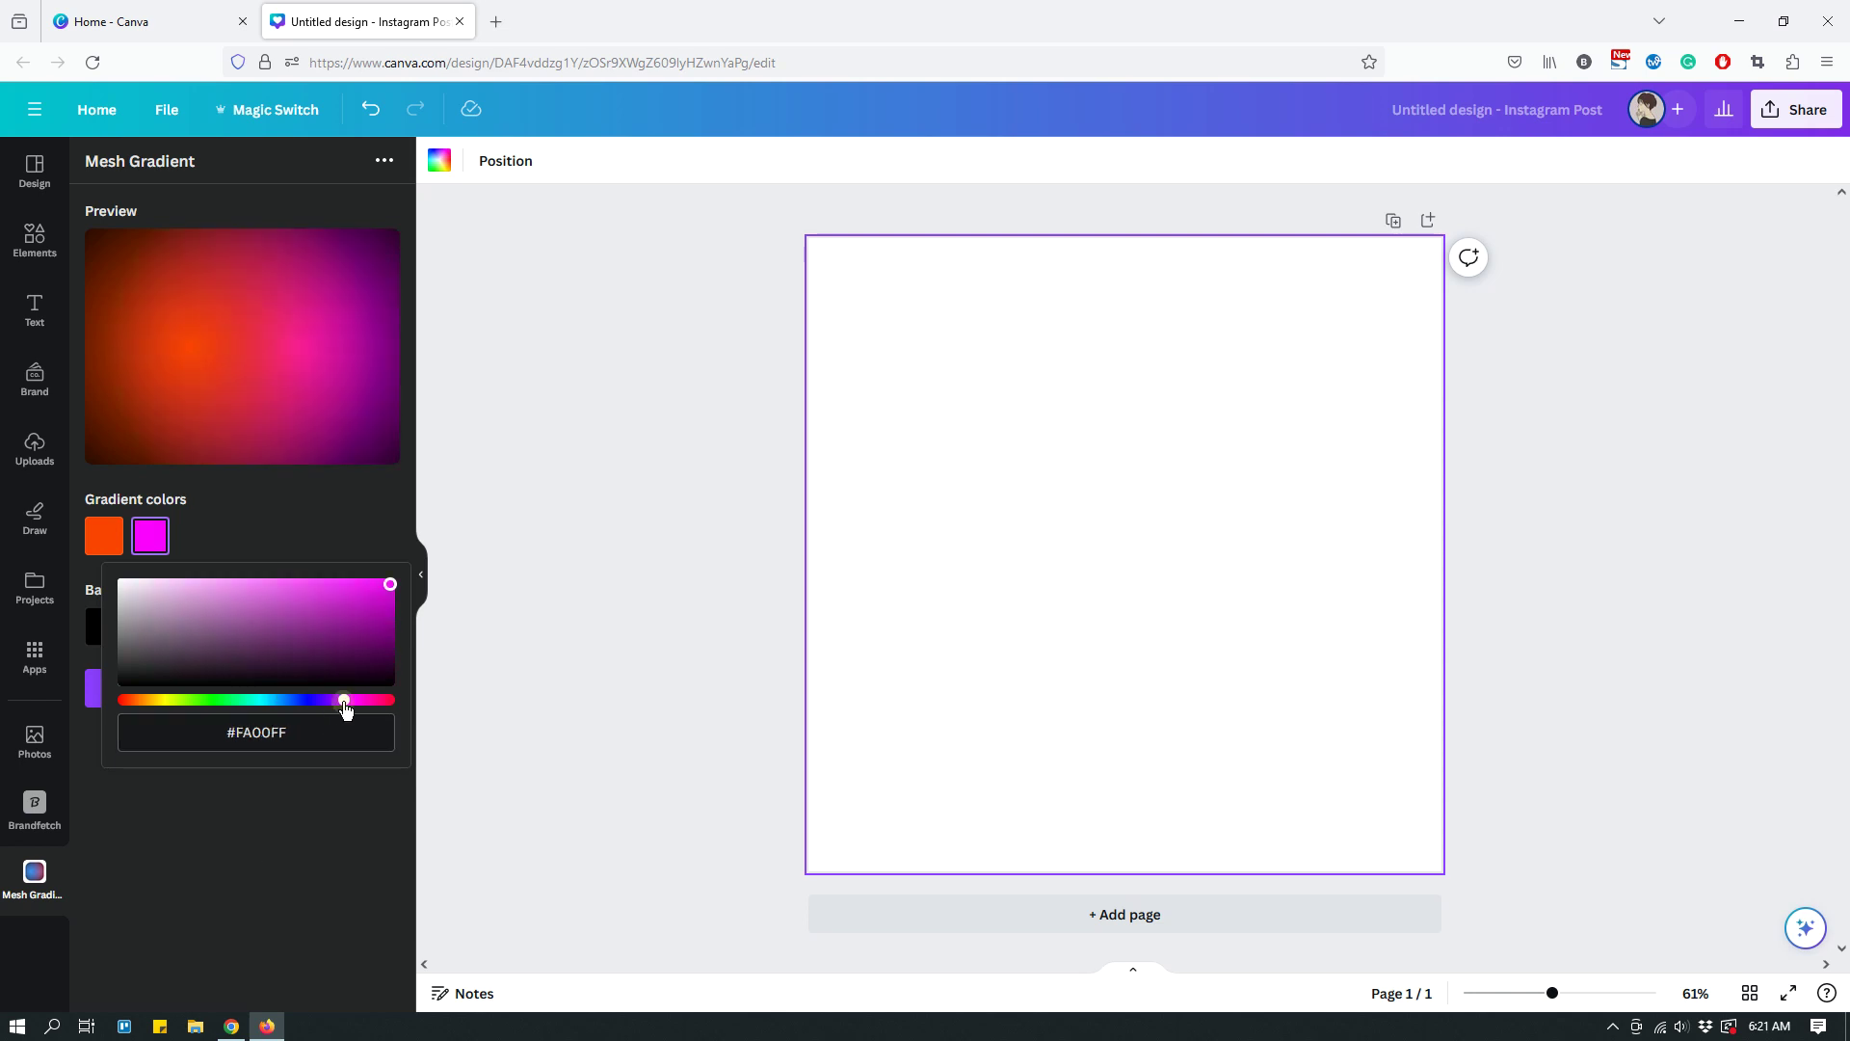
pyautogui.click(320, 867)
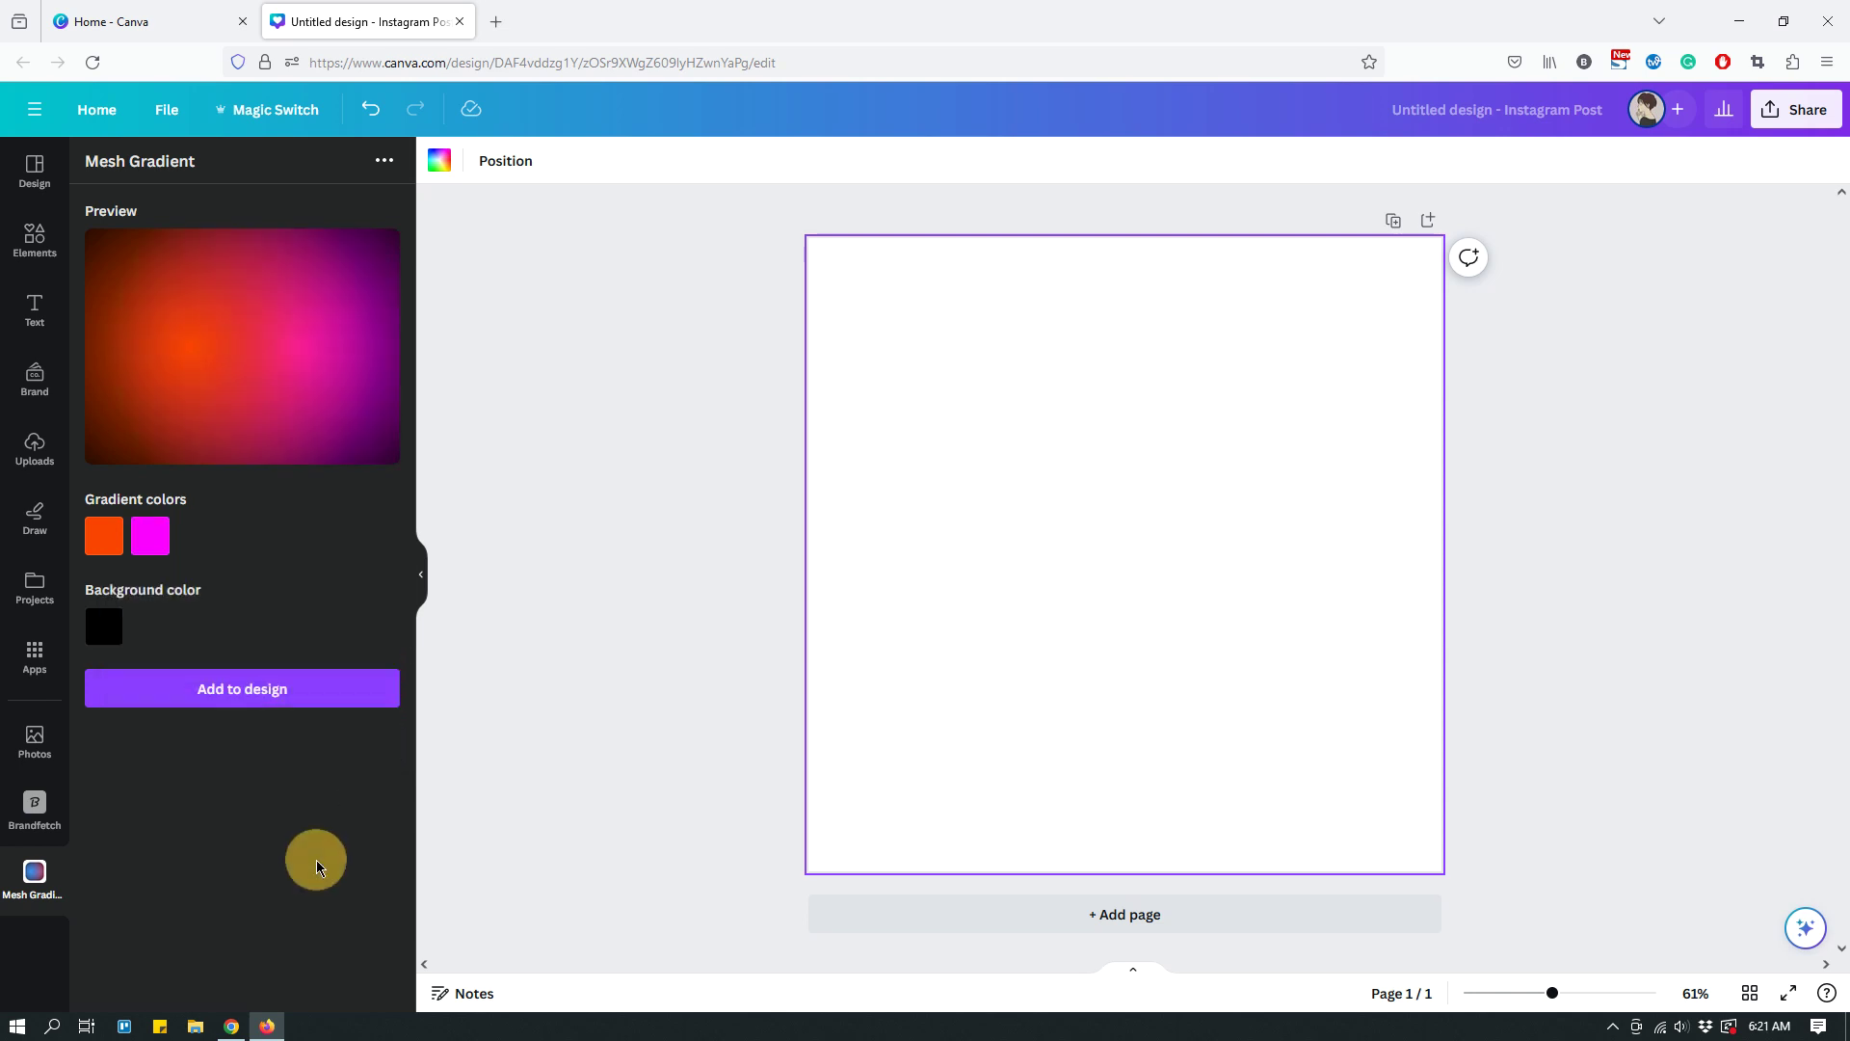
# - Add the orange-to-magenta mesh gradient to the page, then deselect it
pyautogui.click(264, 701)
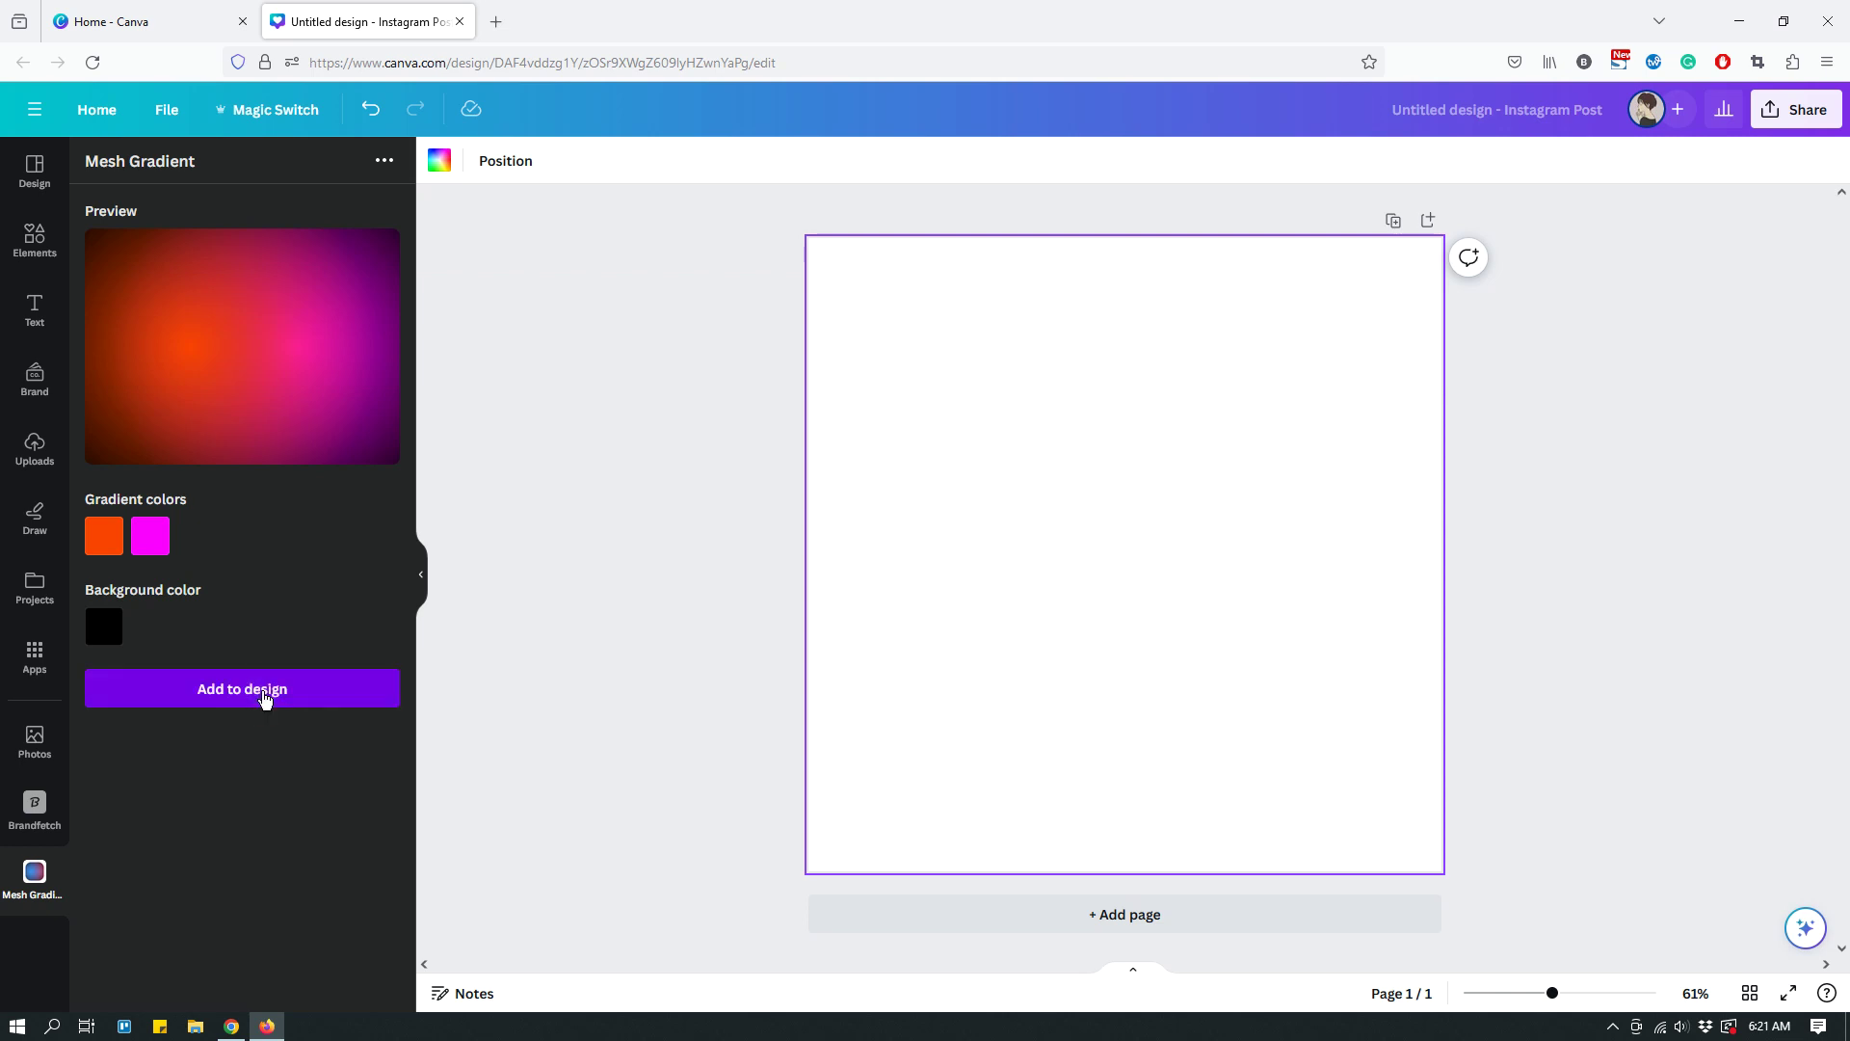
pyautogui.click(1616, 463)
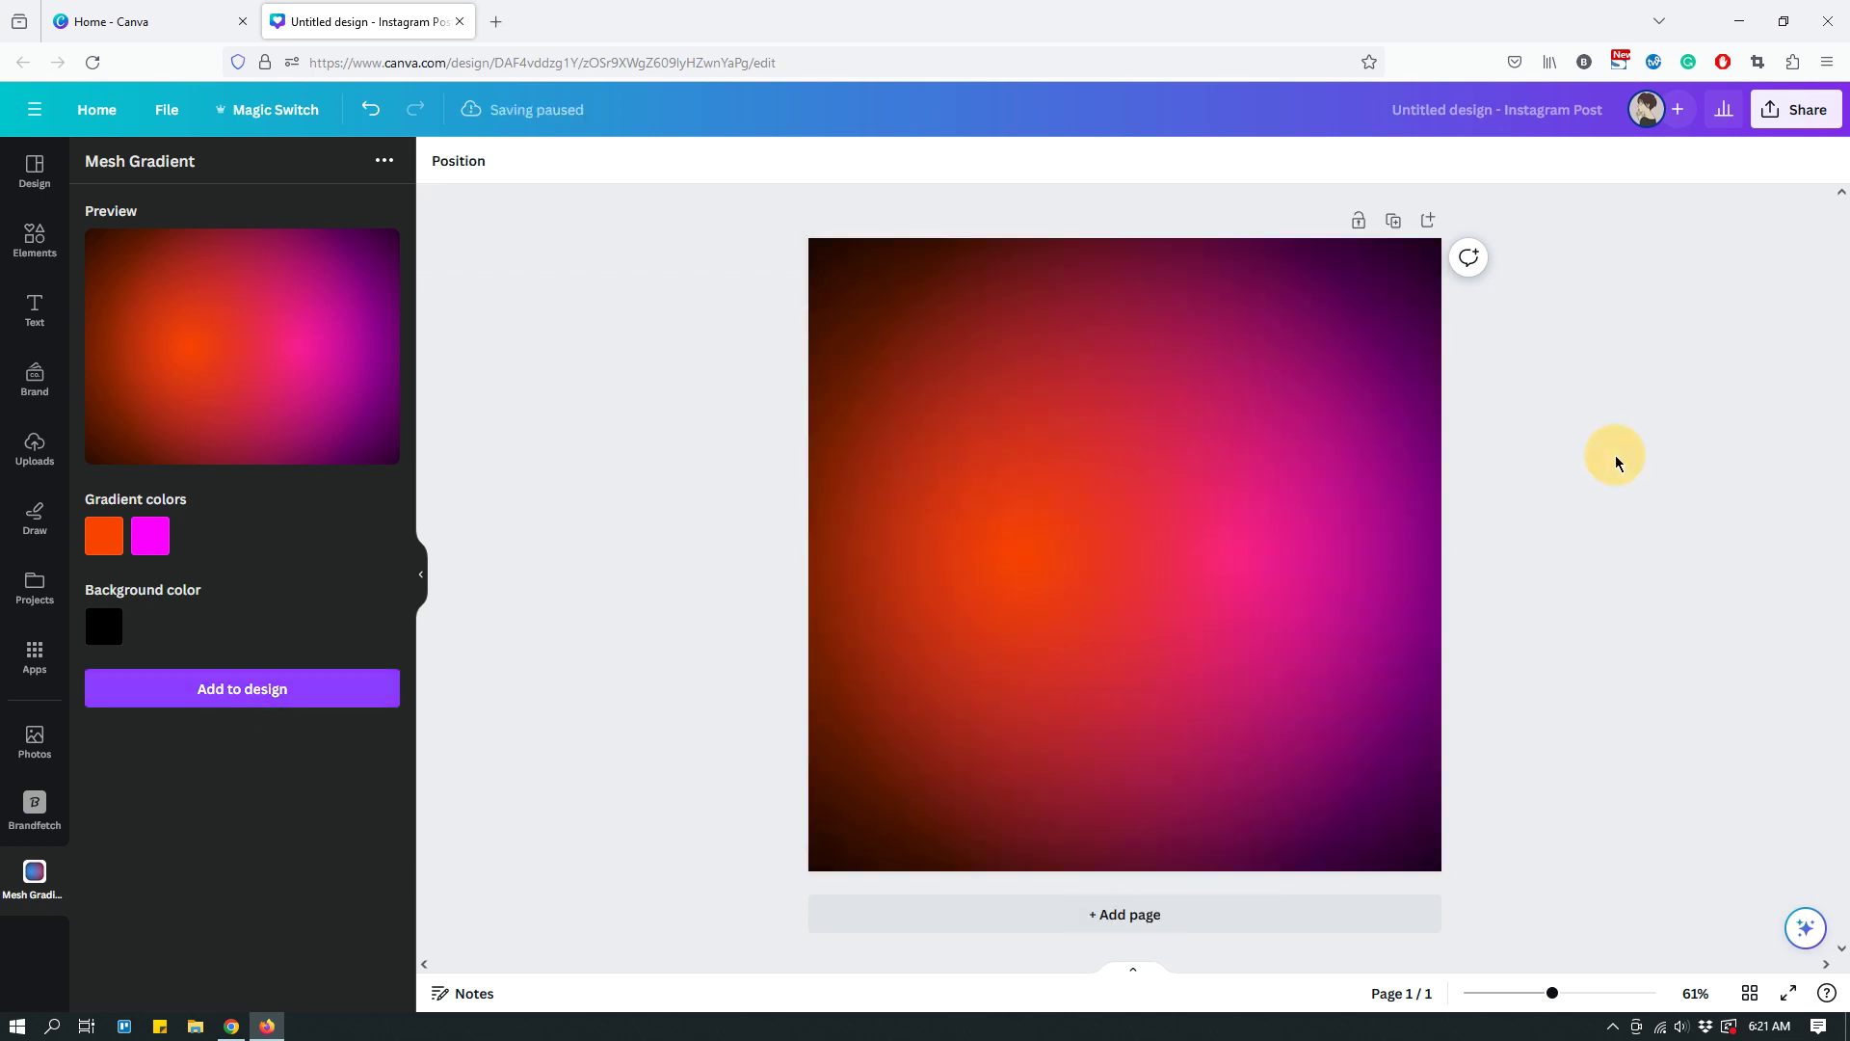